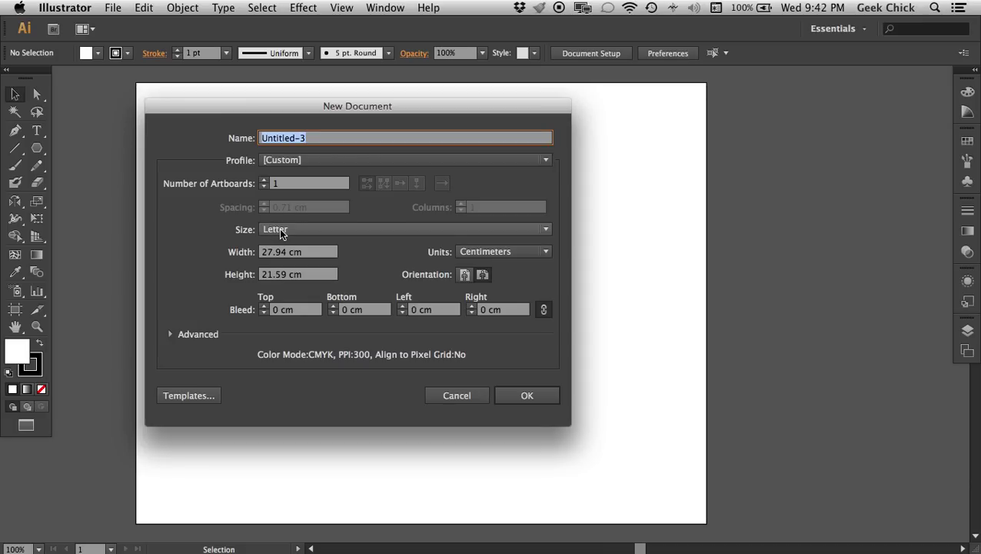
click(279, 228)
click(296, 261)
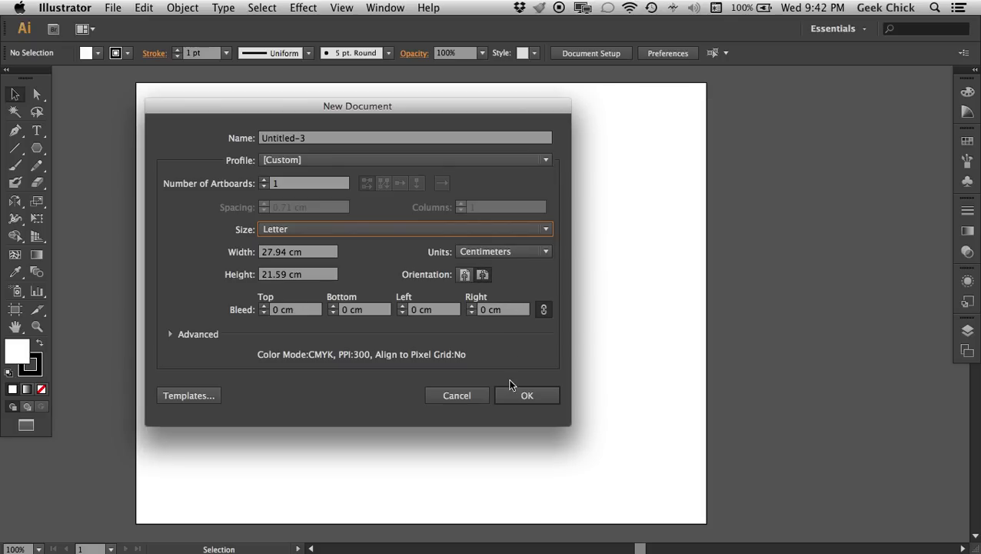
click(458, 396)
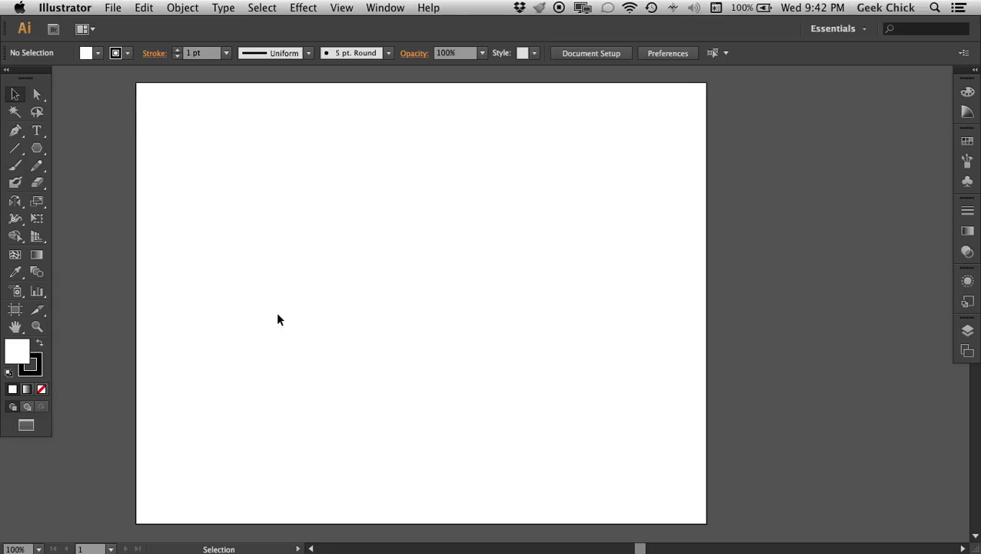
- Draw a tall narrow rectangle just off the artboard's centre, shift it slightly upward, and float the tools panel beside it
drag(39, 150, 116, 147)
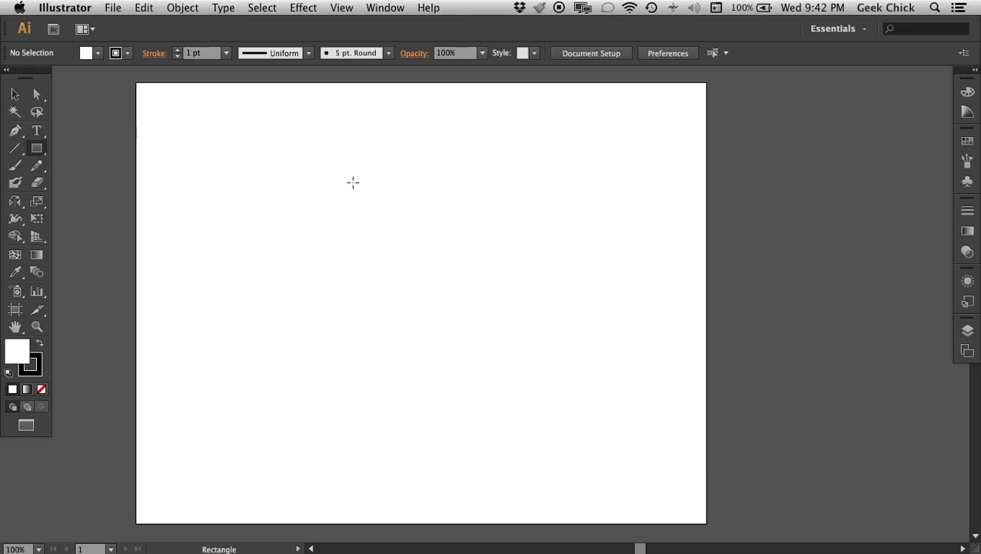
drag(319, 170, 383, 465)
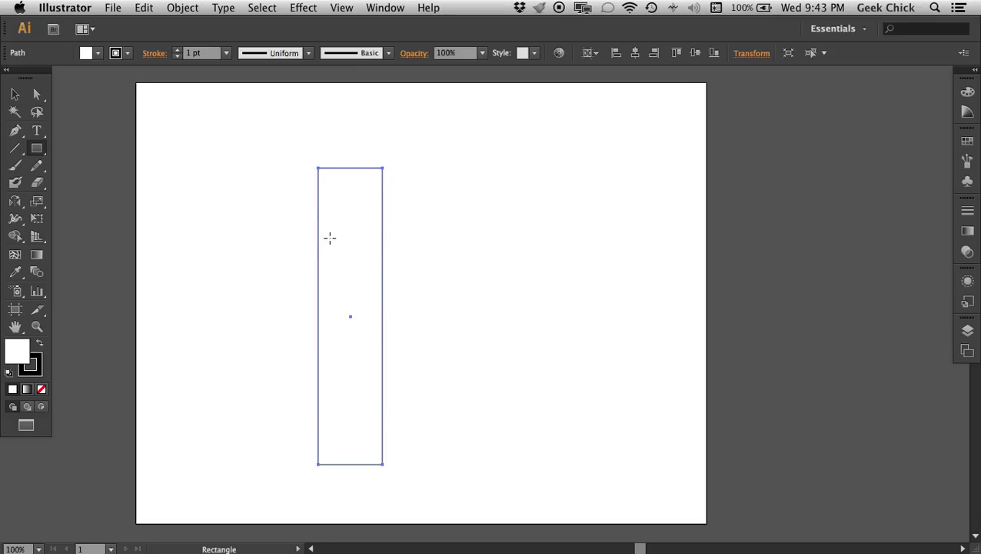
click(14, 93)
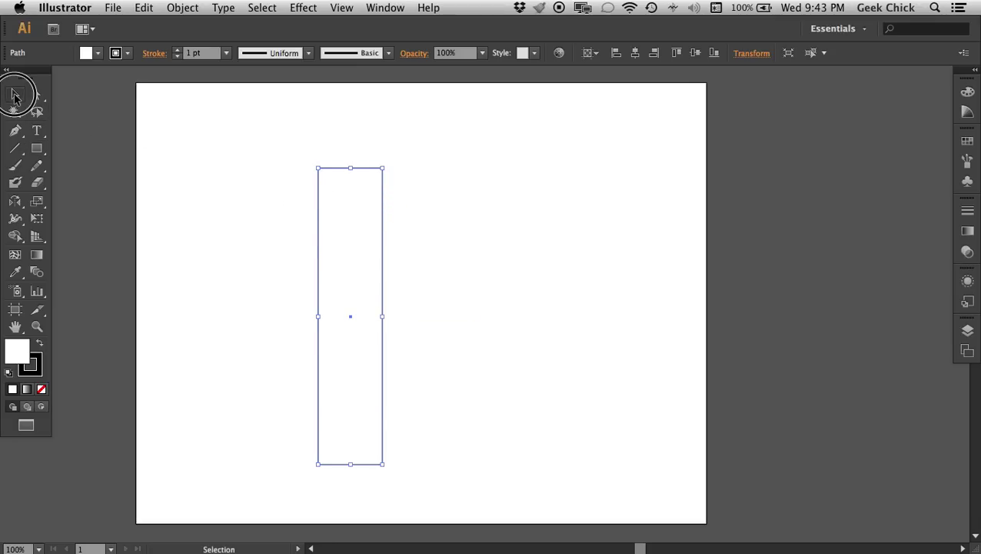
drag(320, 278, 321, 262)
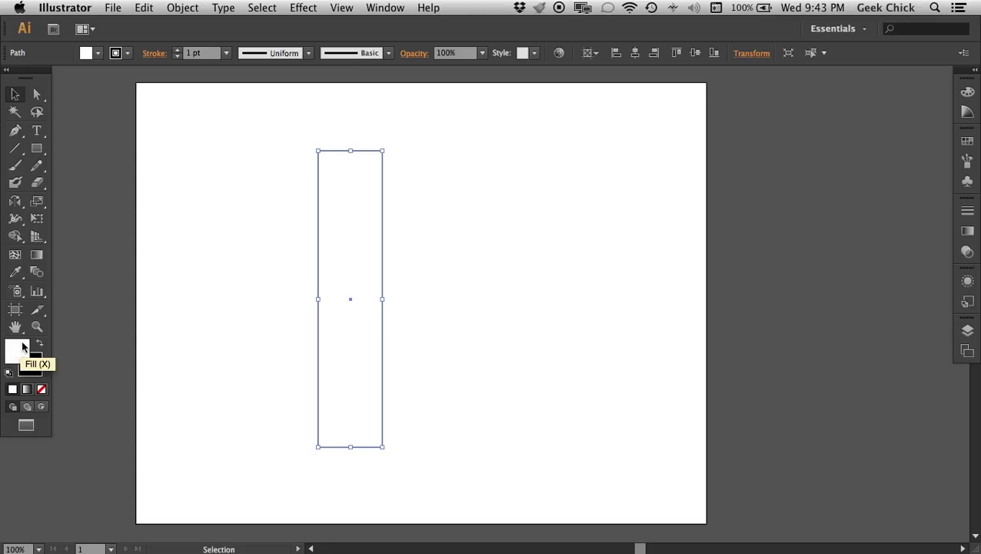
drag(26, 77, 158, 109)
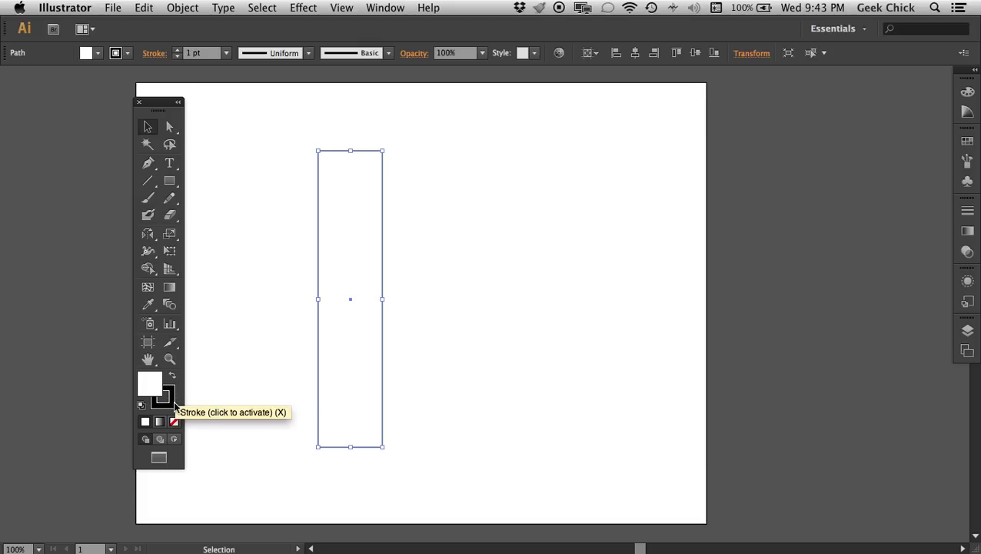
click(171, 402)
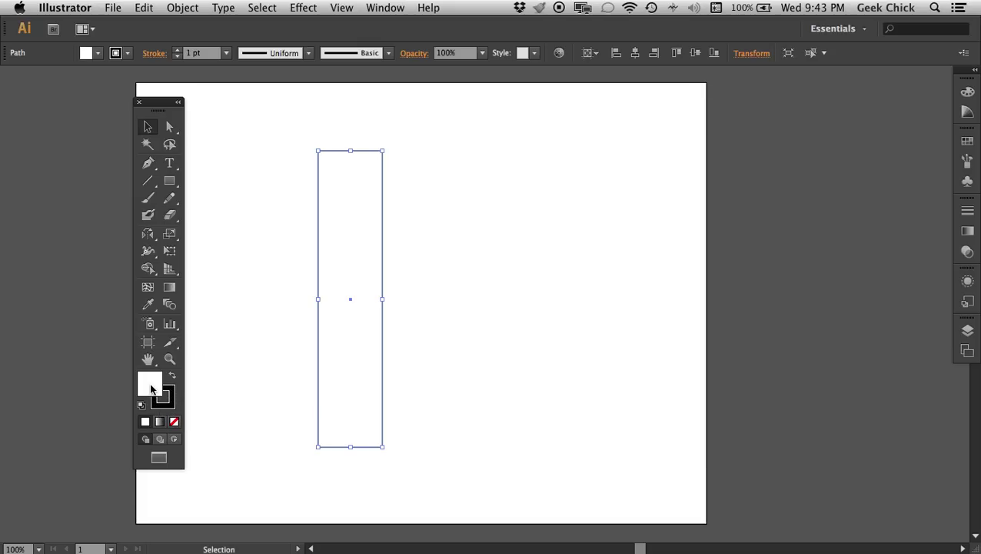
click(151, 389)
double_click(150, 387)
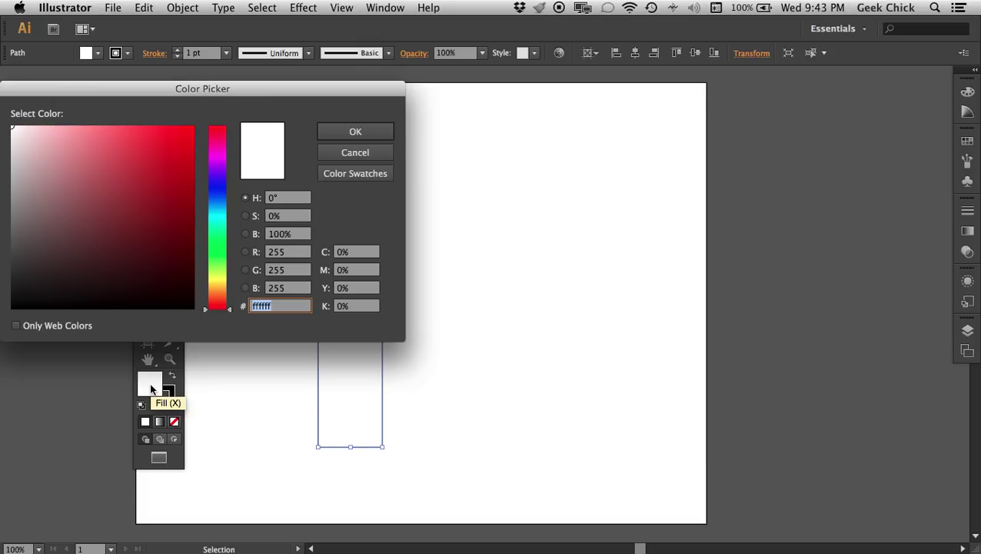
drag(160, 99, 570, 153)
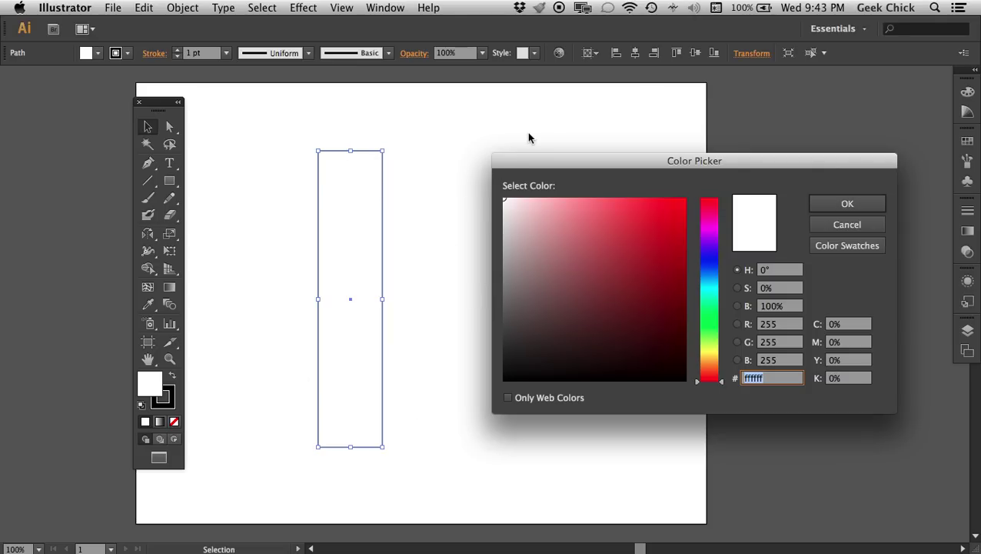
drag(532, 160, 449, 131)
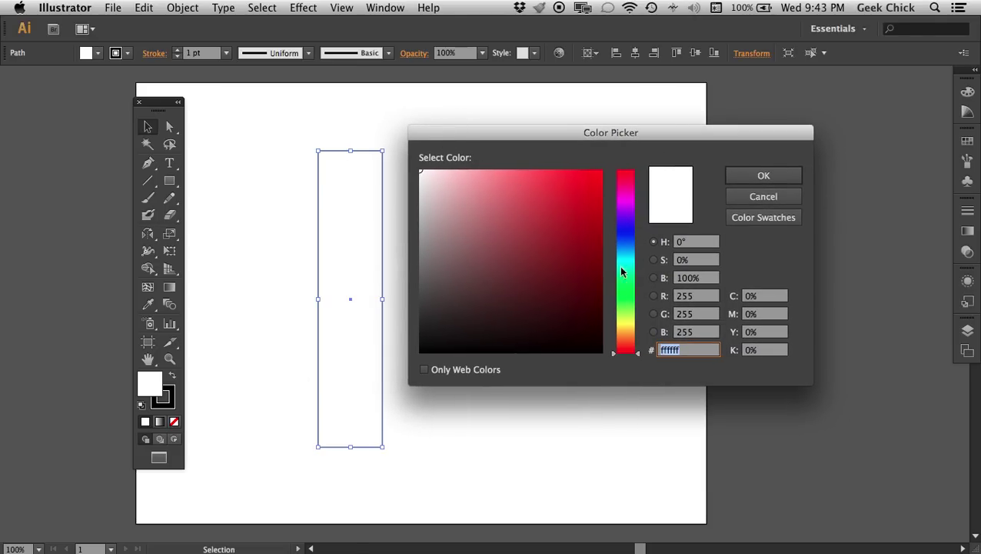
click(626, 324)
drag(566, 196, 566, 180)
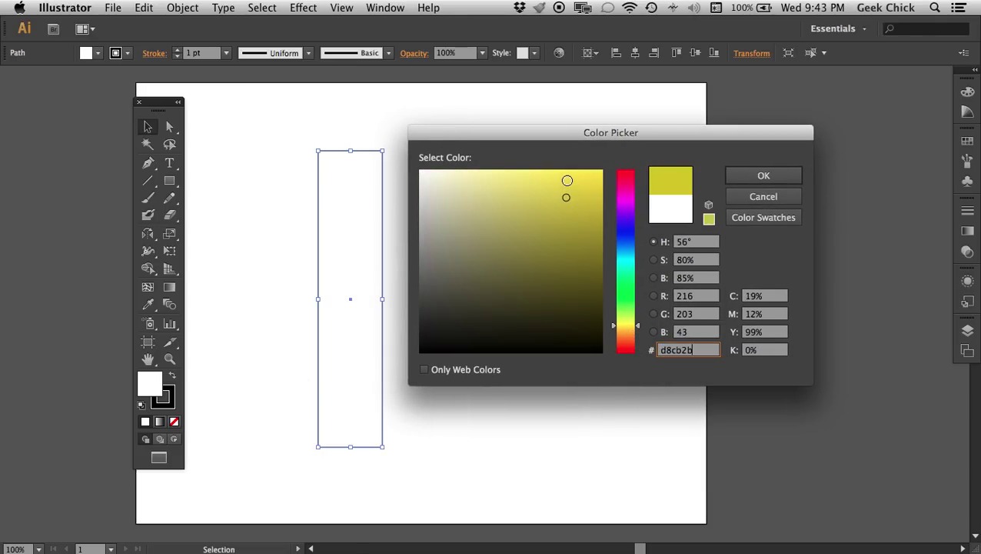
drag(627, 136, 552, 144)
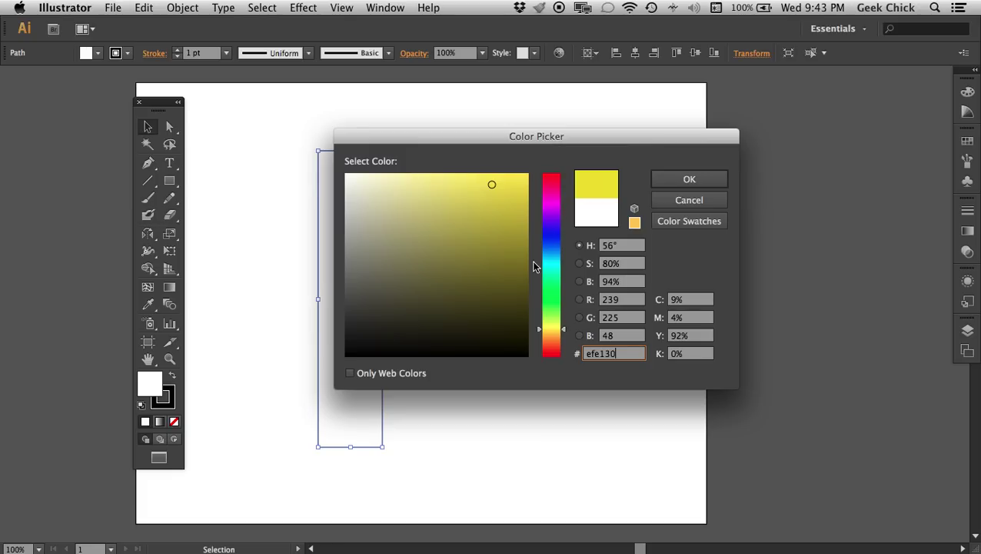
click(693, 223)
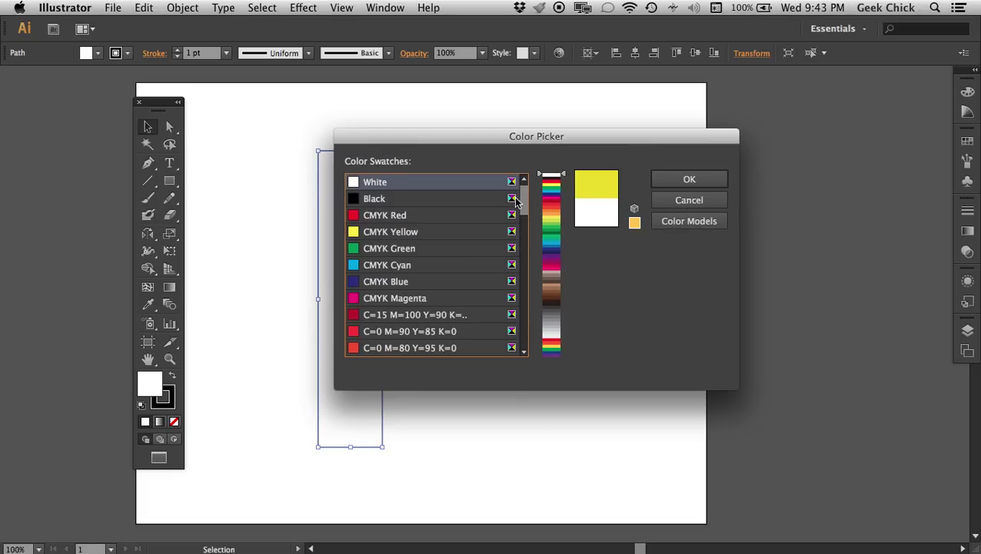
drag(523, 199, 524, 297)
click(658, 200)
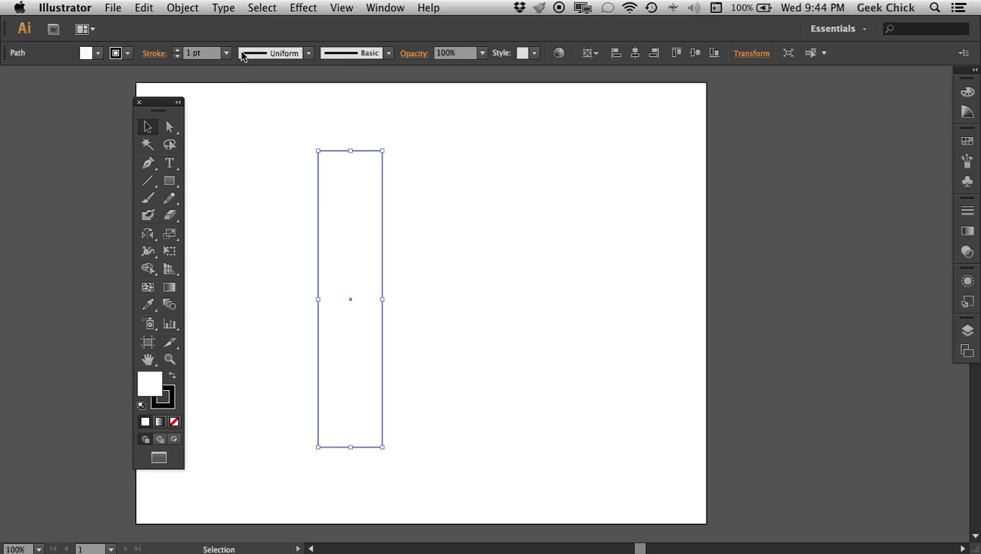
- Fill the tall rectangle with the warm yellow swatch from the bright colour group and deselect it
click(96, 55)
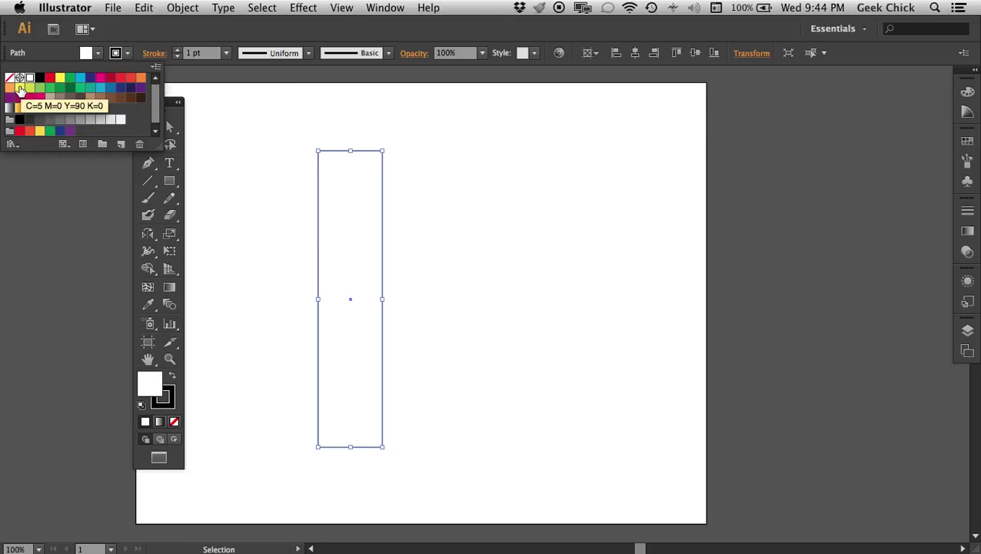
click(40, 131)
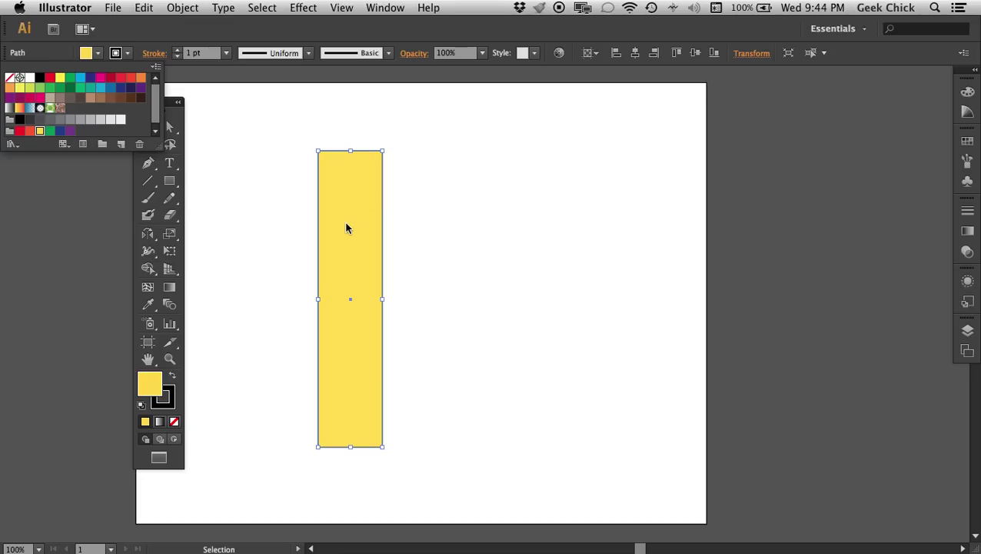
click(420, 236)
click(427, 233)
click(415, 157)
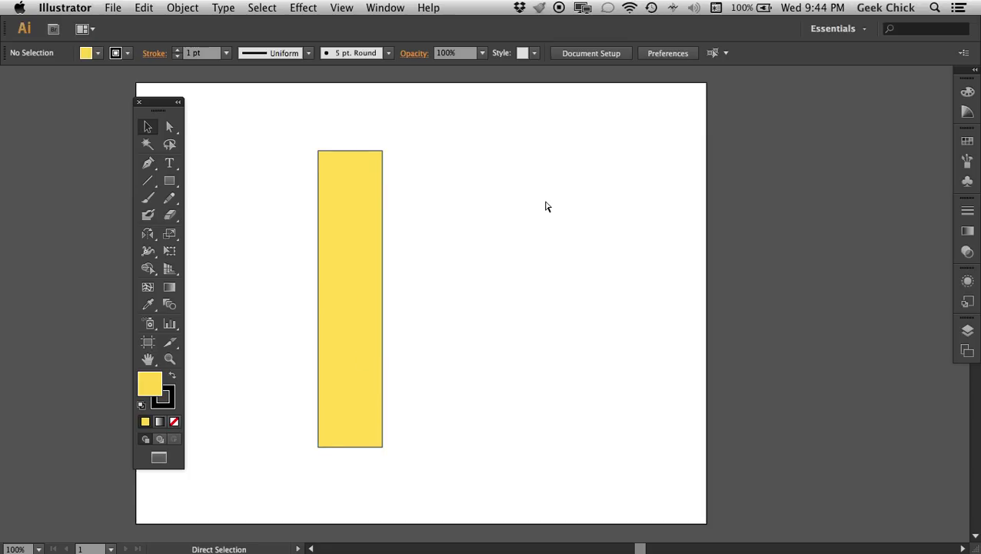
- Try removing the yellow rectangle's black outline by setting its stroke to None
key(super+equal)
drag(460, 184, 583, 328)
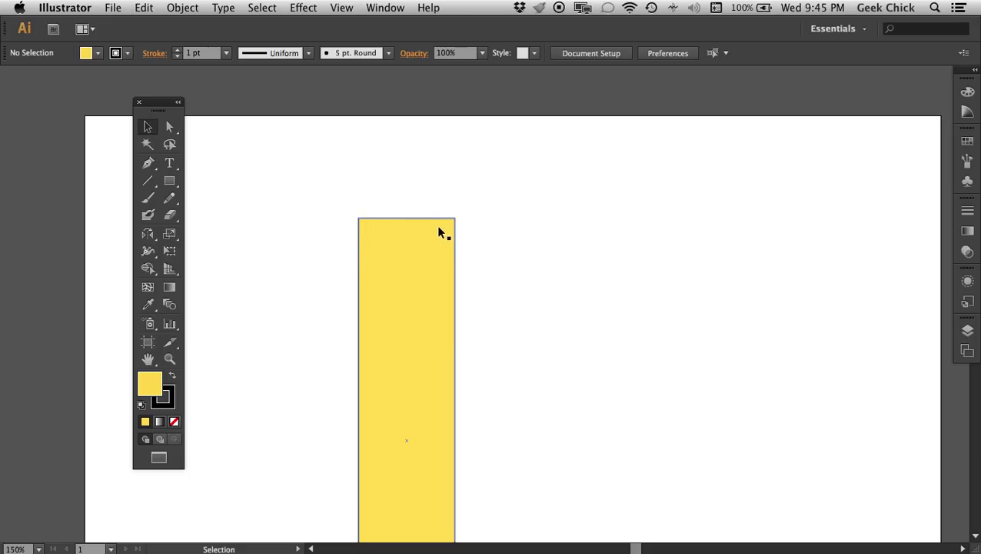
click(401, 277)
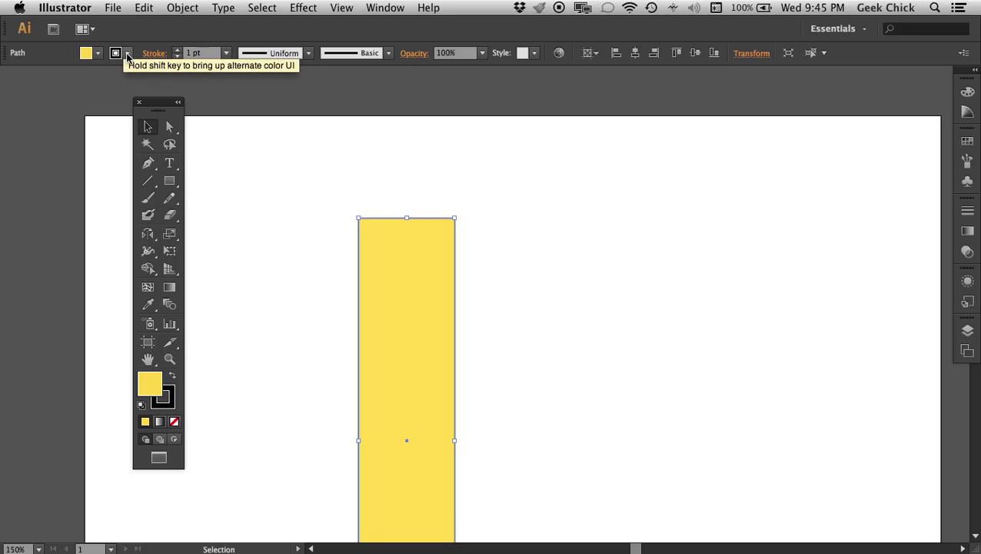
click(128, 53)
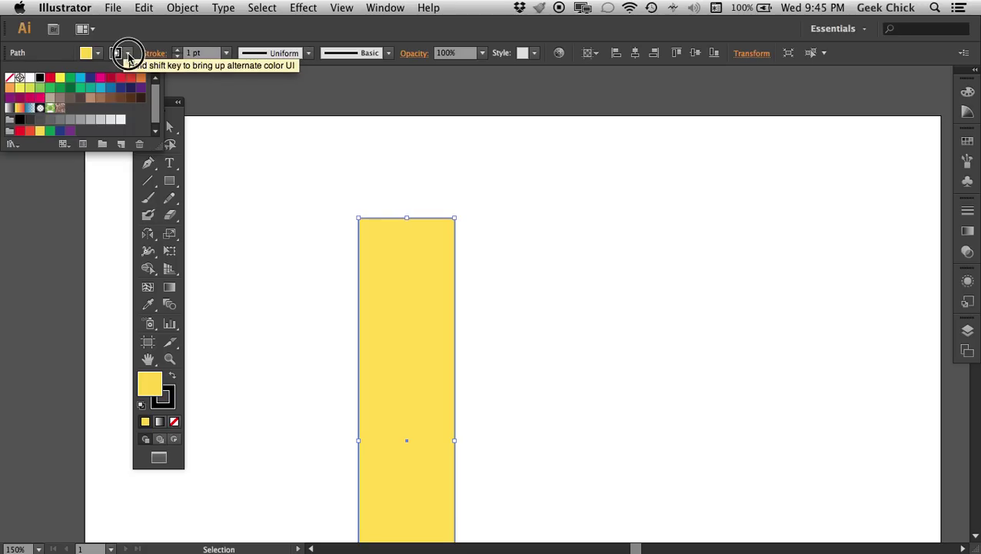
click(9, 80)
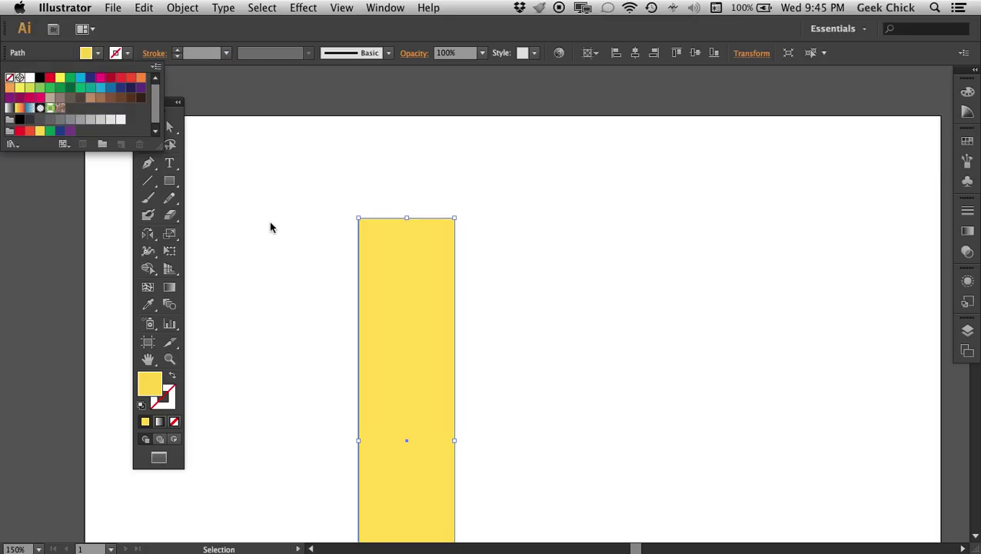
click(278, 193)
click(338, 208)
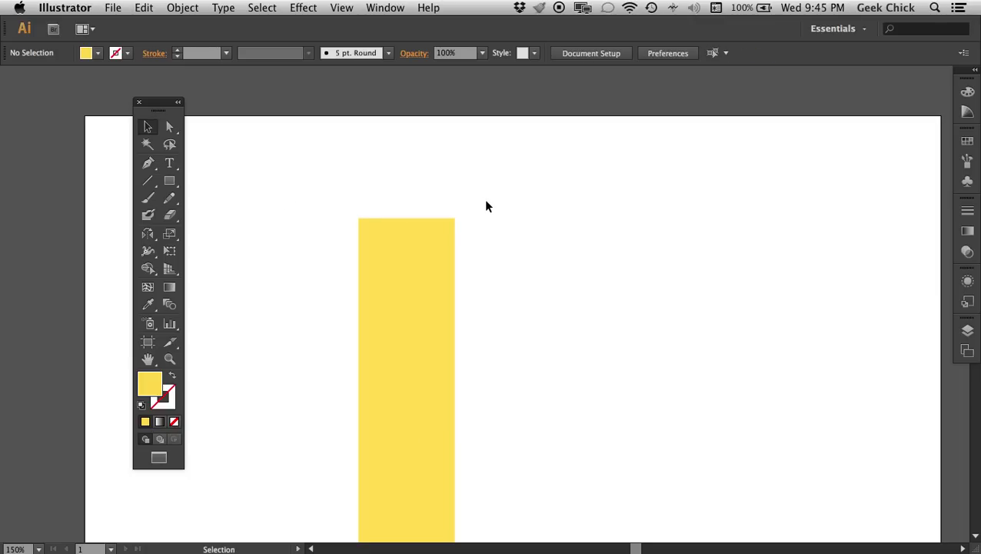
- Undo the removal of the yellow rectangle's outline
key(super+z)
key(super+z)
click(476, 266)
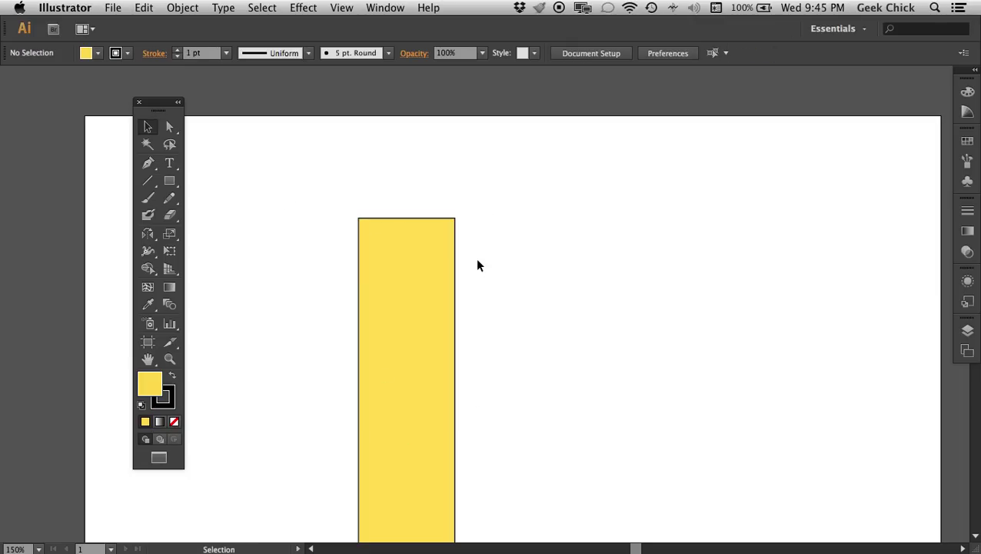
key(super+minus)
drag(482, 312, 450, 239)
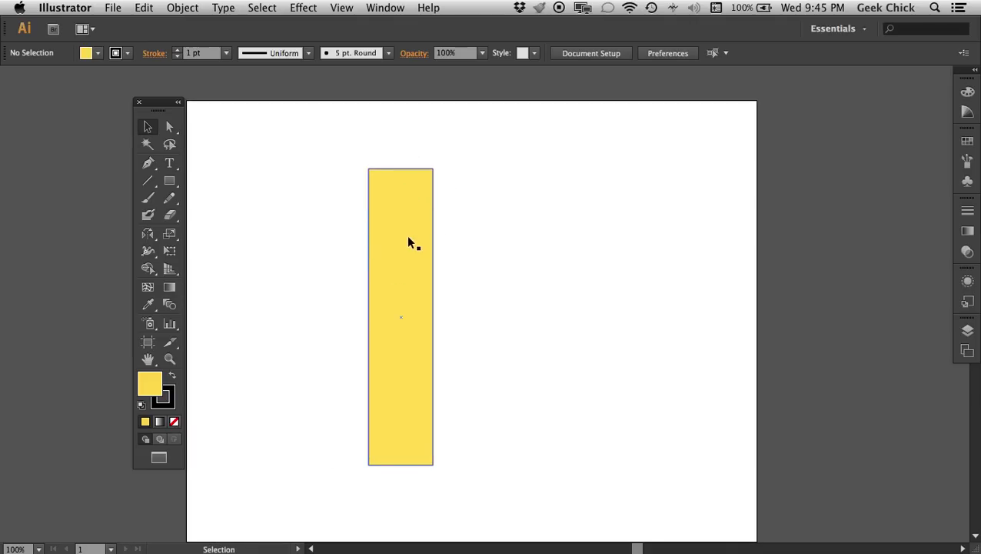
- Draw a rounded rectangle about 3.1 cm wide directly on top of the yellow rectangle, matching its width
click(174, 182)
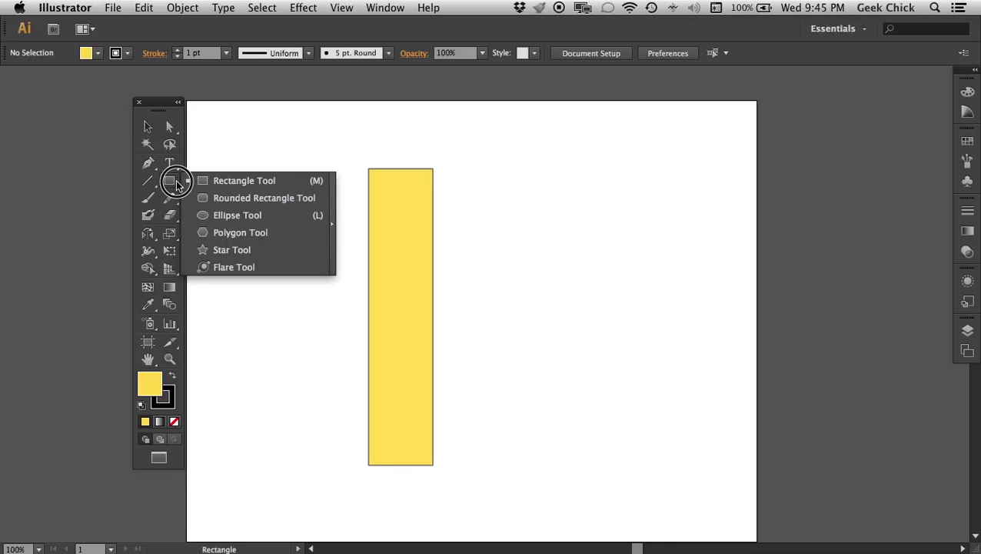
drag(177, 185, 269, 202)
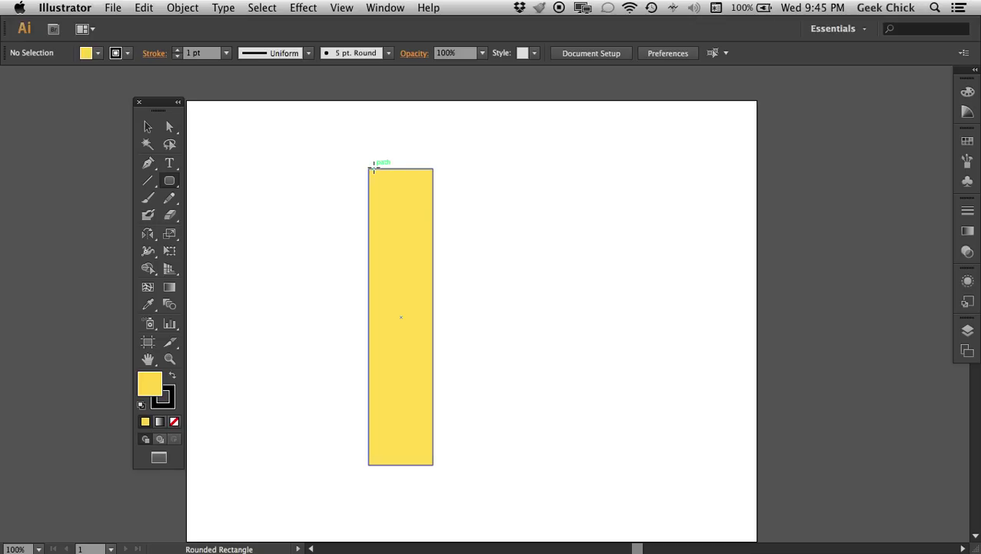
drag(369, 167, 400, 135)
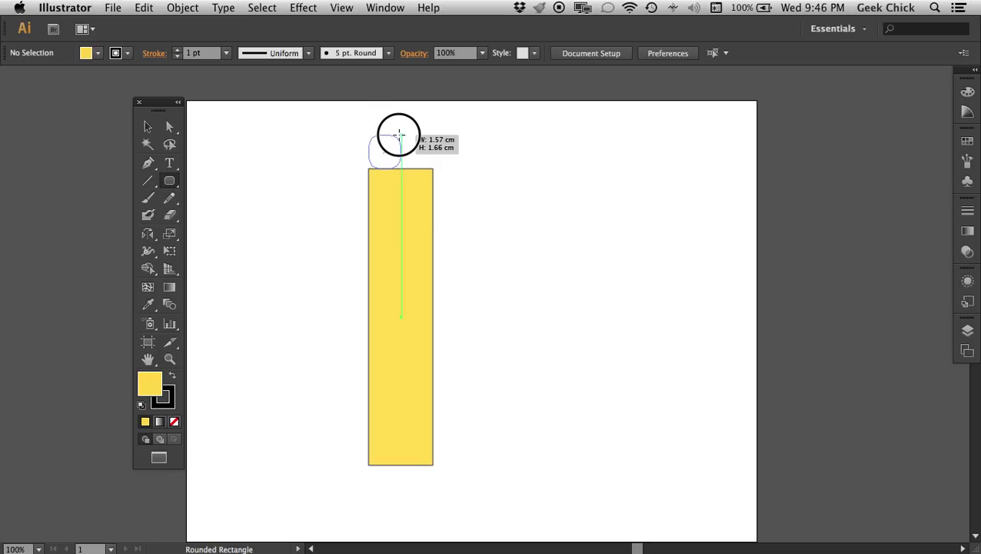
drag(400, 135, 435, 118)
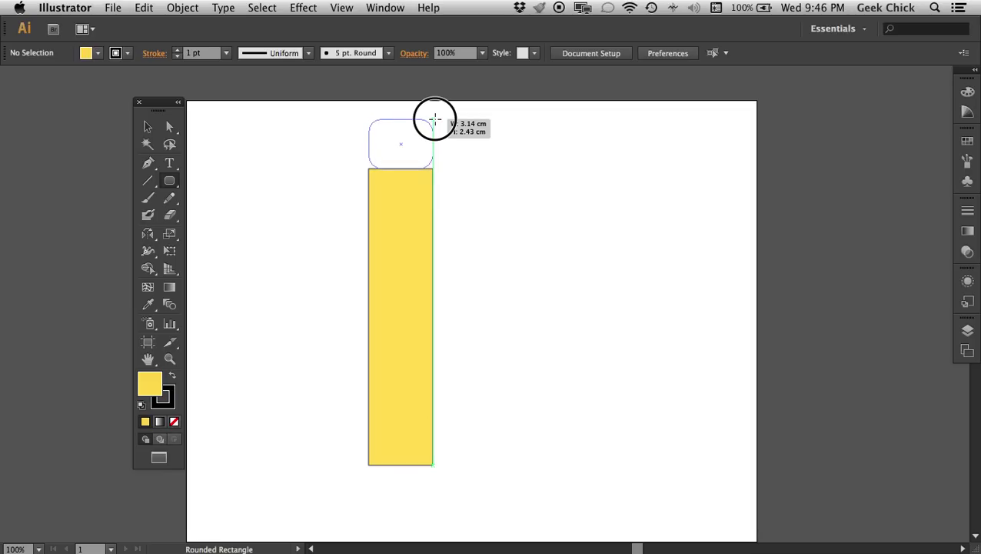
drag(435, 119, 434, 110)
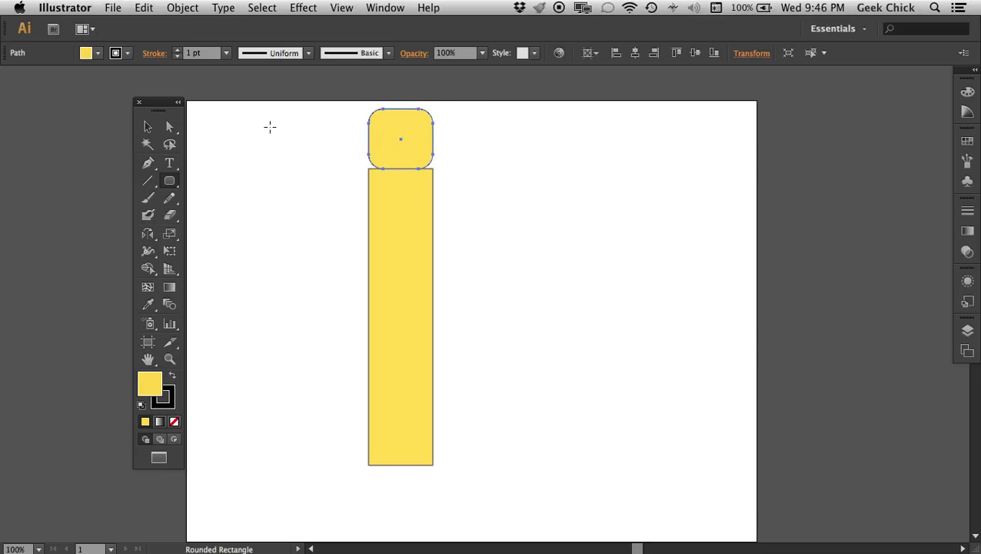
- Fill the rounded rectangle above the yellow shape with magenta and deselect it
click(148, 129)
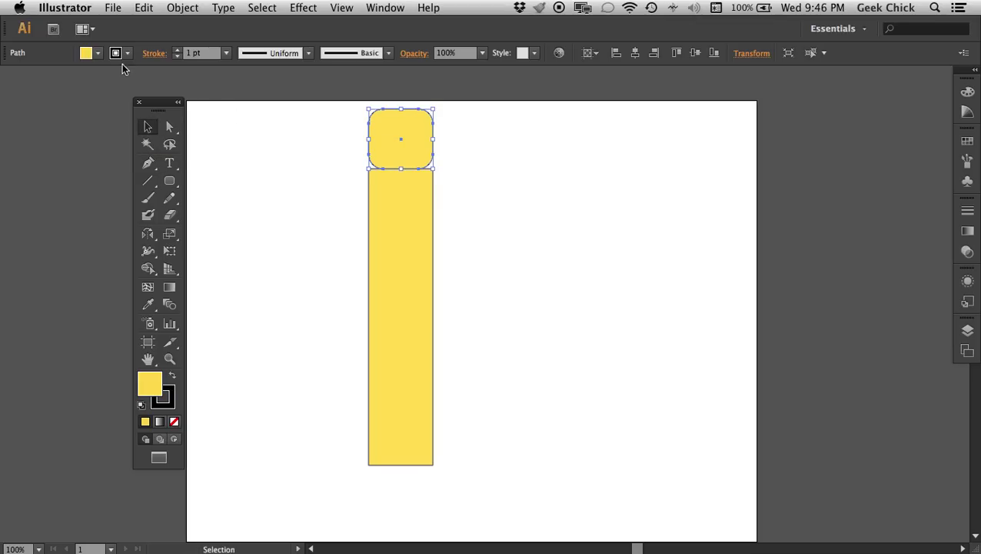
click(98, 55)
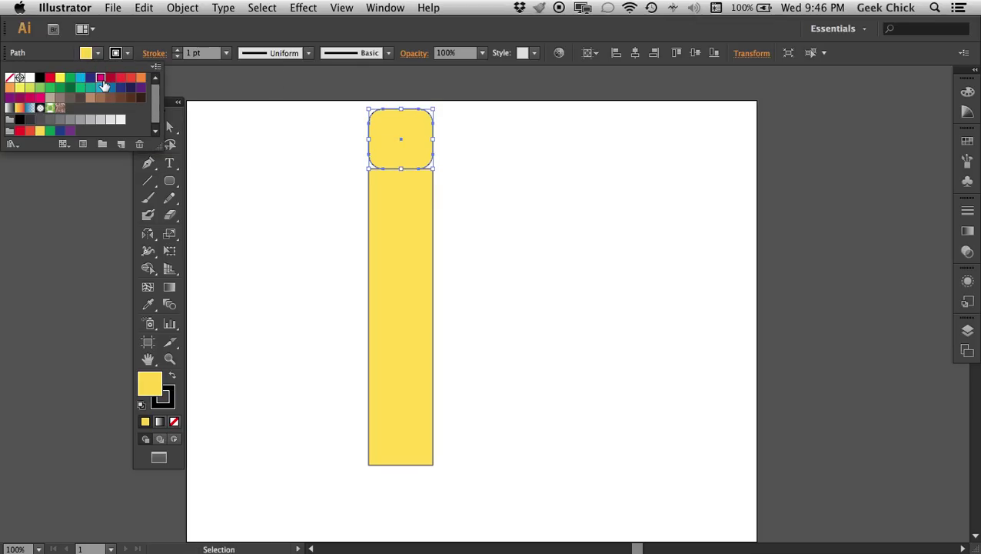
click(101, 77)
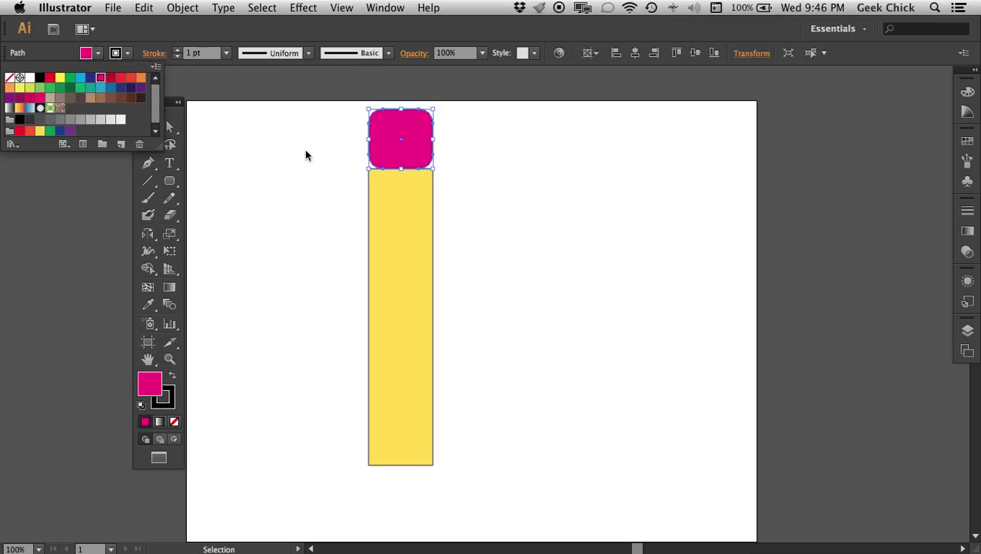
click(458, 162)
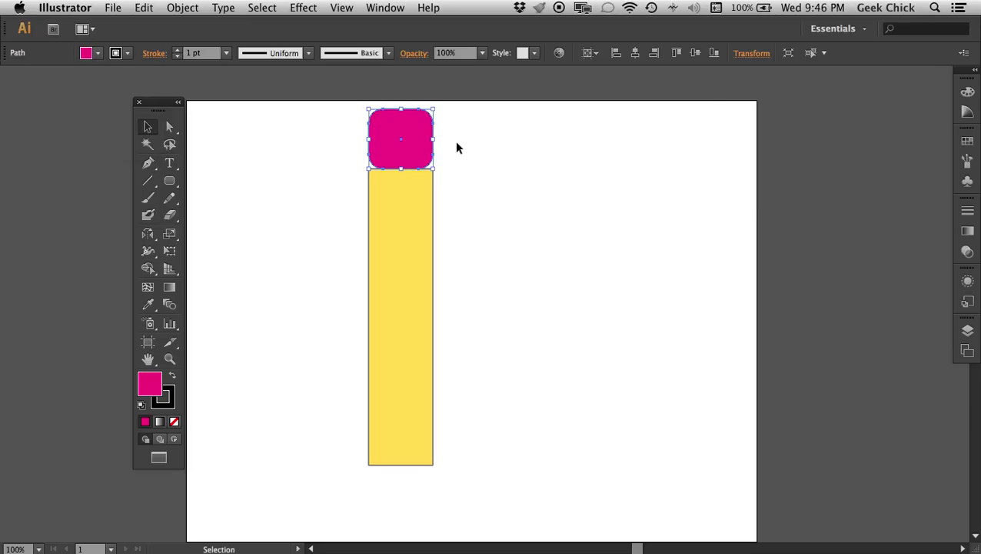
click(476, 152)
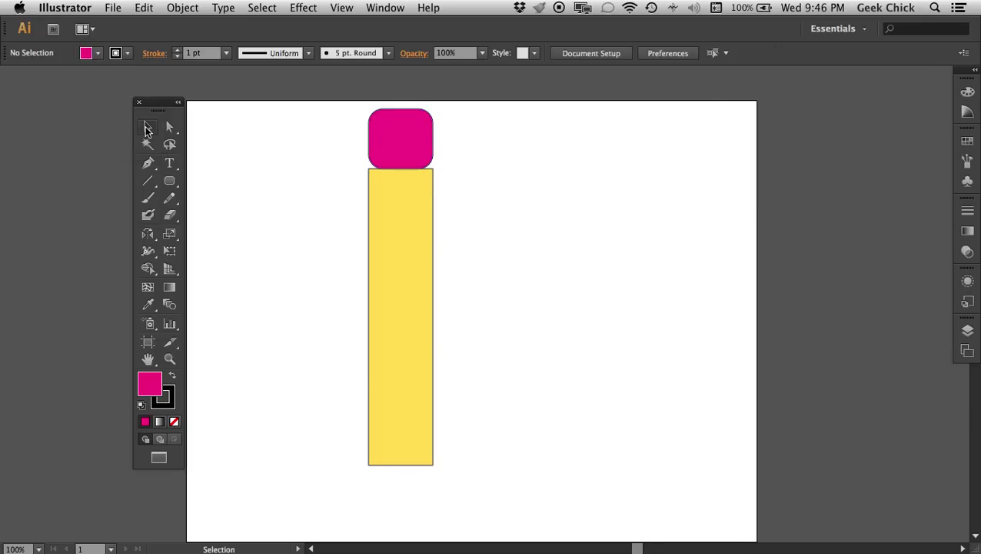
- Move the magenta rounded rectangle straight down so its lower part overlaps the upper end of the yellow rectangle, and deselect it
click(408, 121)
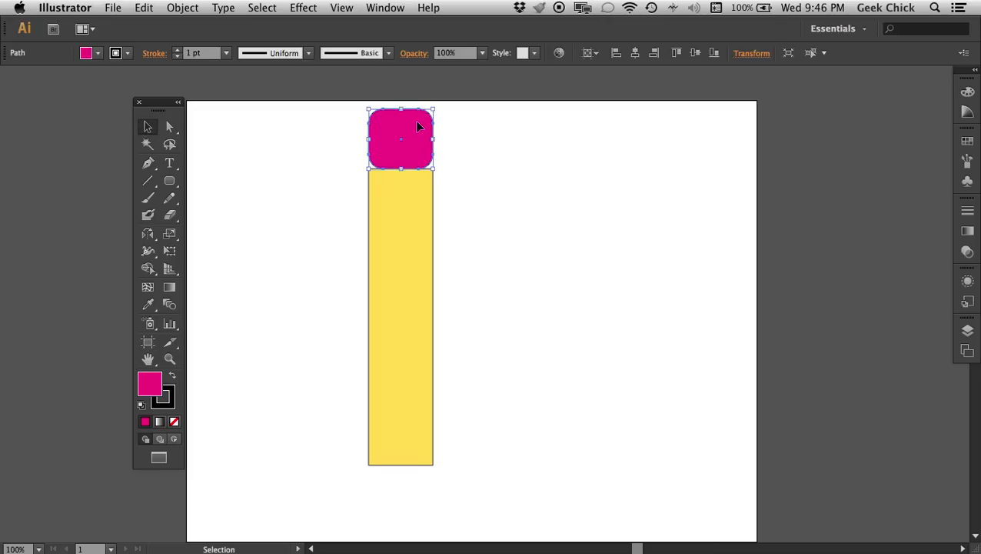
drag(418, 126, 420, 153)
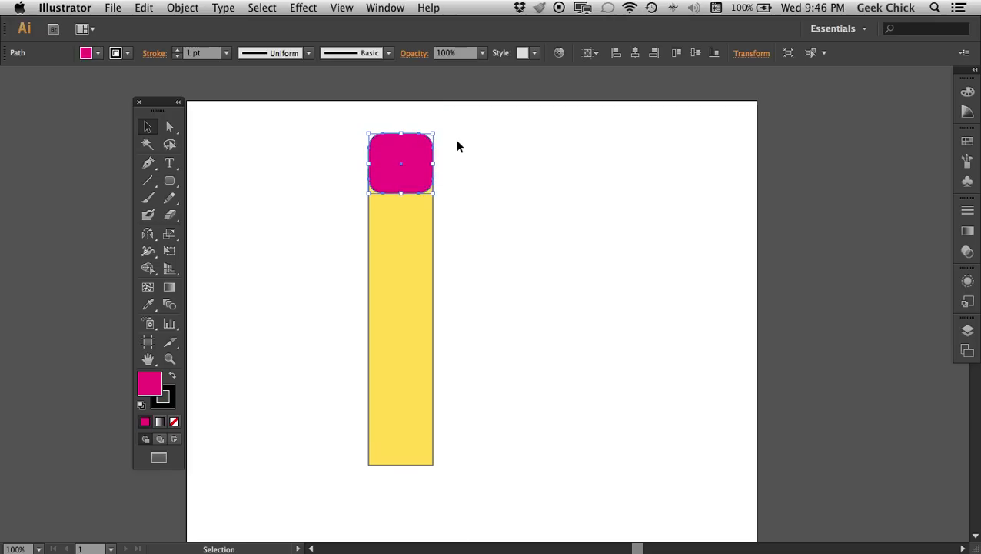
click(472, 178)
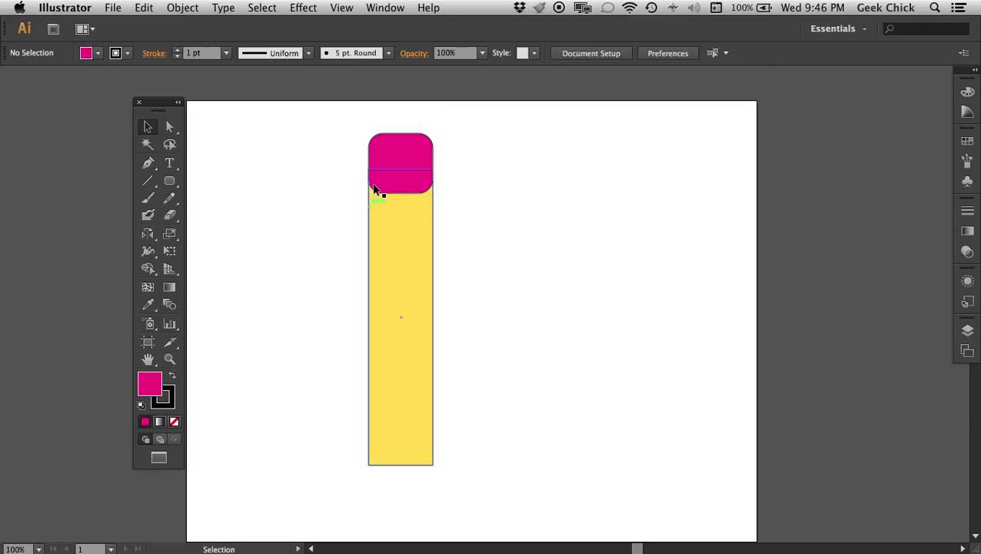
- Send the magenta rounded rectangle to the back, behind the yellow rectangle, and deselect it
click(413, 161)
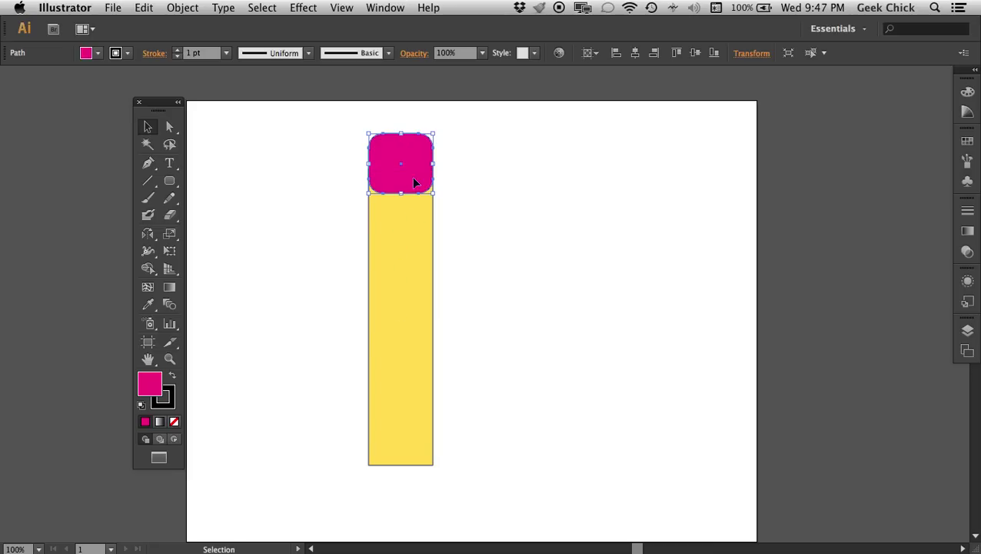
right_click(387, 146)
key(Escape)
right_click(387, 151)
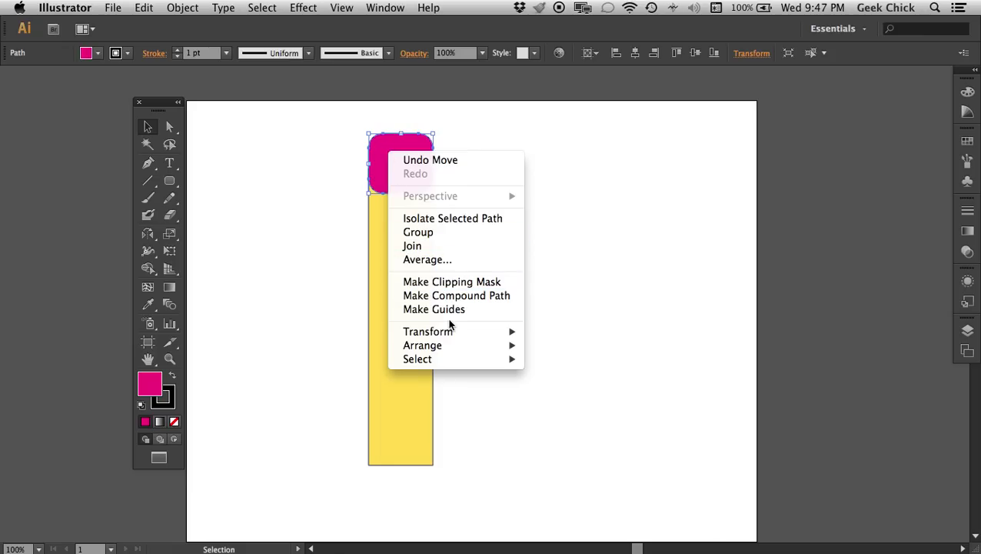
mouse_move(464, 347)
click(587, 387)
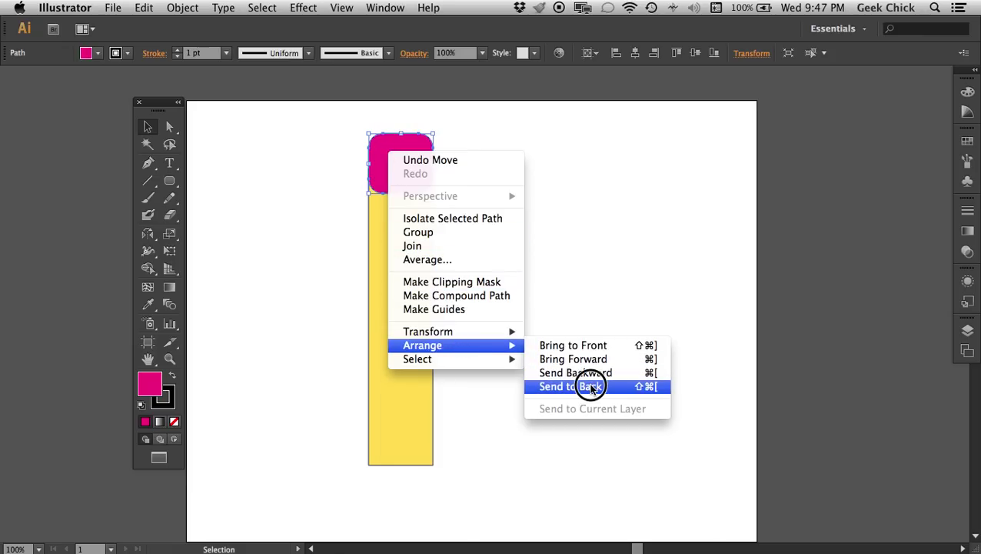
click(590, 386)
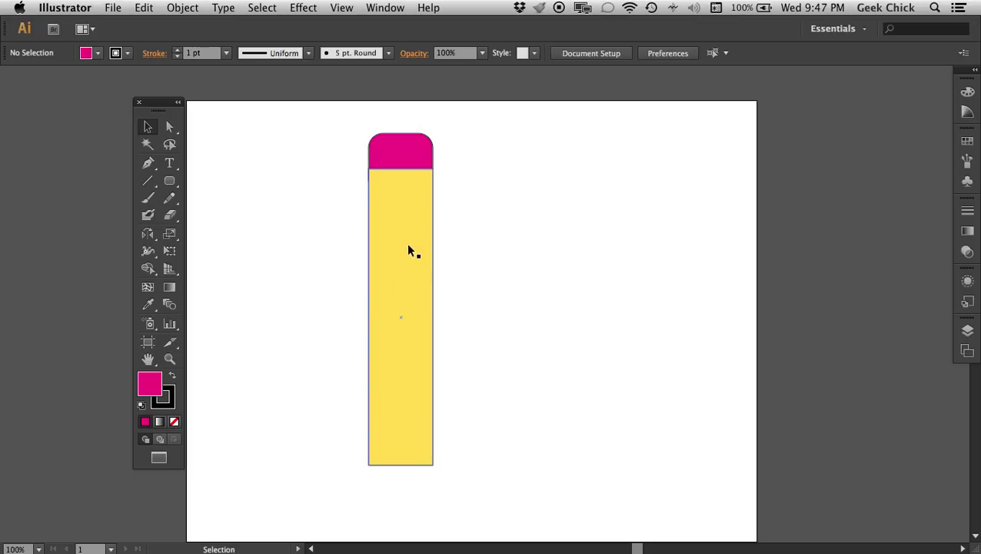
- Draw a rectangular band about 3.14 by 1.34 cm across the yellow rectangle's upper end and fill it with light gray
drag(169, 181, 220, 184)
drag(368, 169, 432, 196)
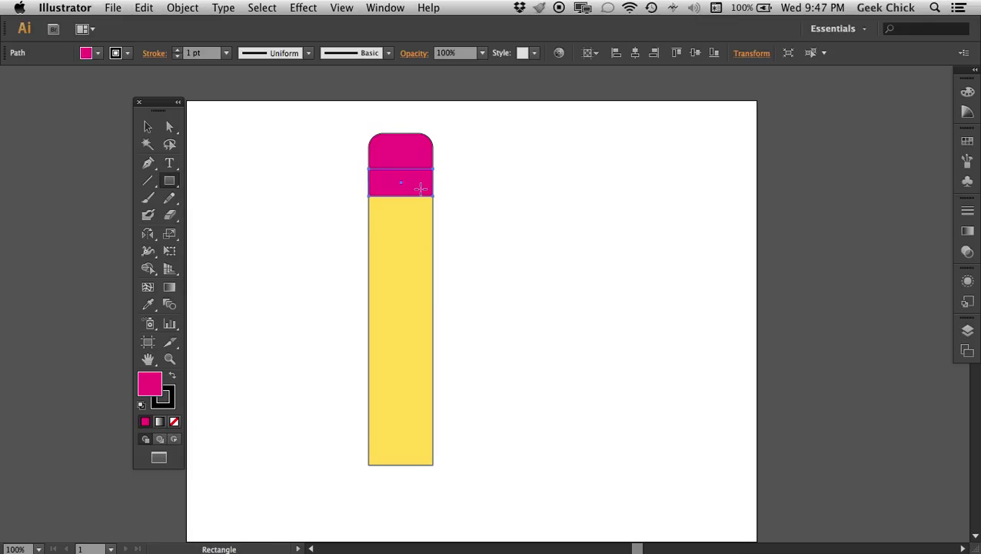
click(97, 53)
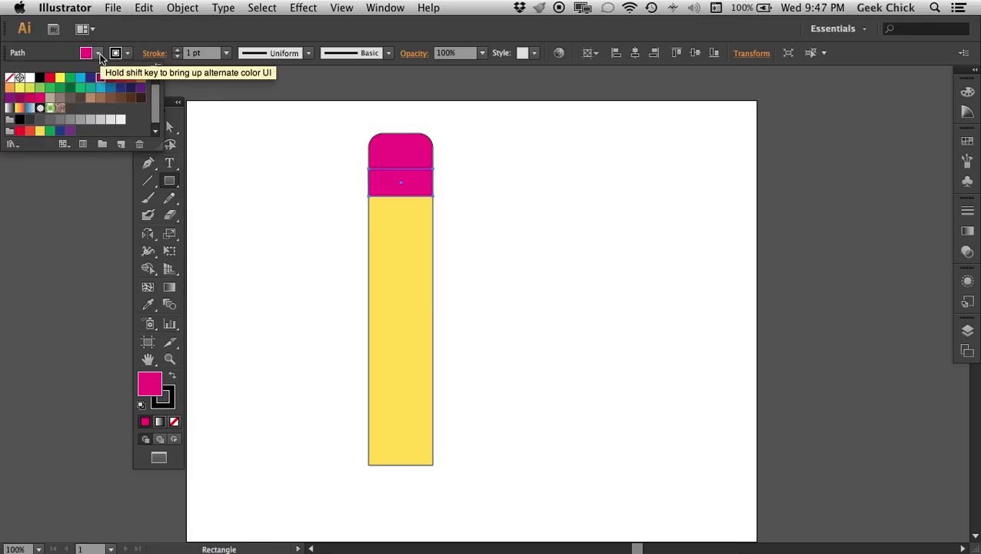
click(60, 120)
click(73, 120)
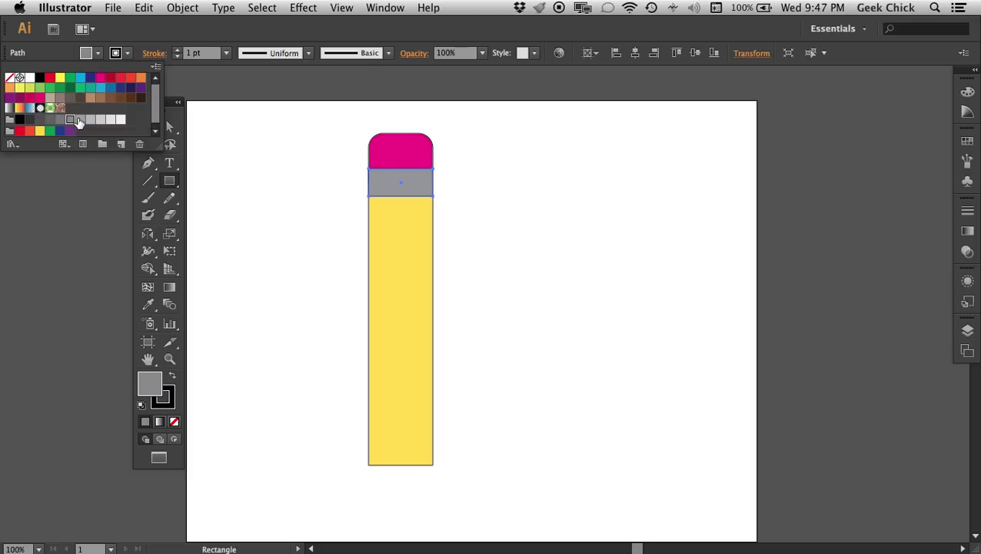
click(80, 120)
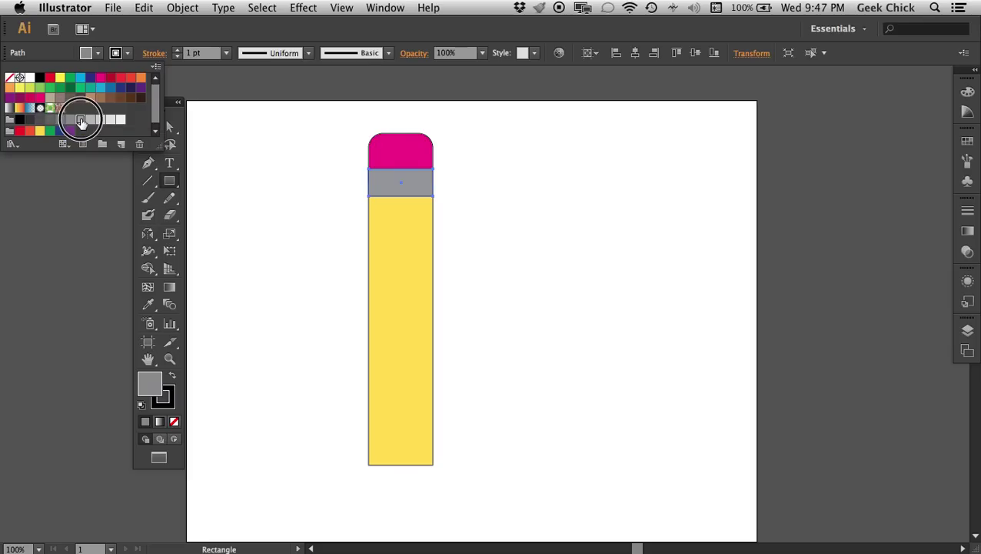
click(243, 166)
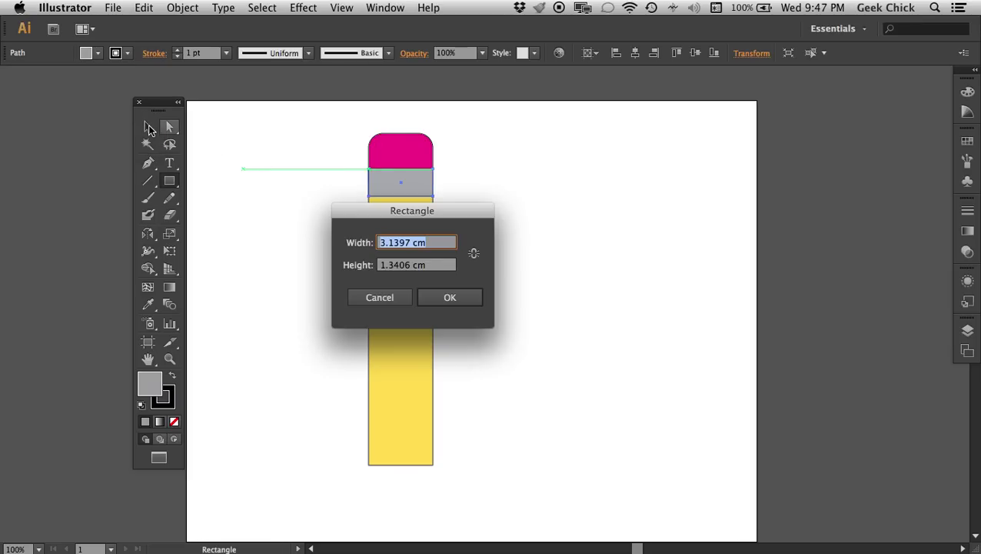
click(396, 299)
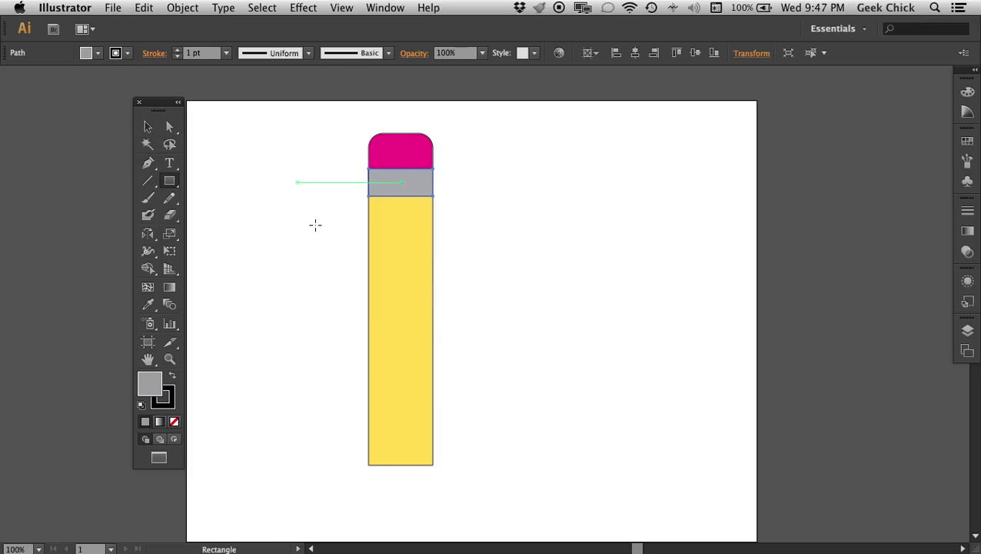
click(148, 126)
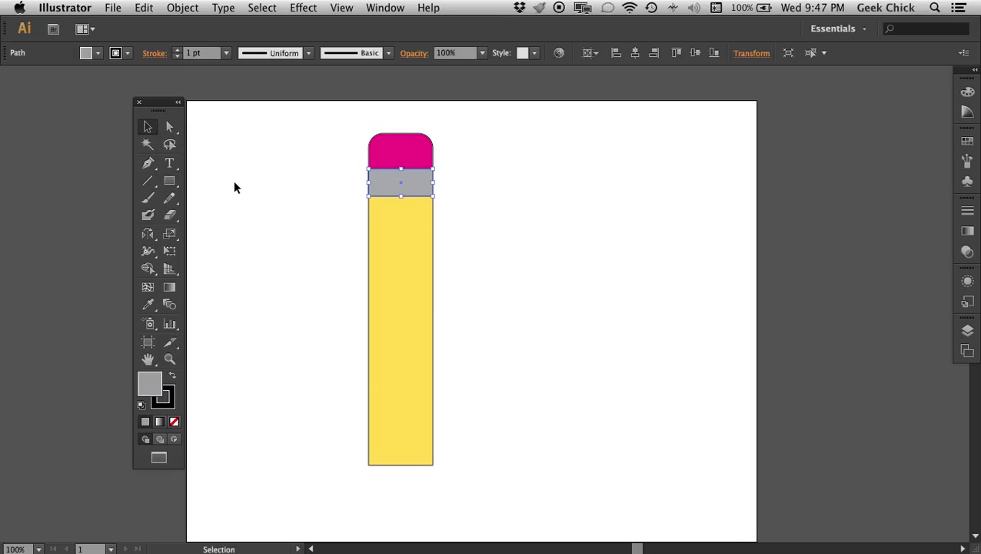
click(466, 166)
- Select all the pencil's shapes, move them together slightly up the artboard, and deselect them
drag(470, 143, 343, 396)
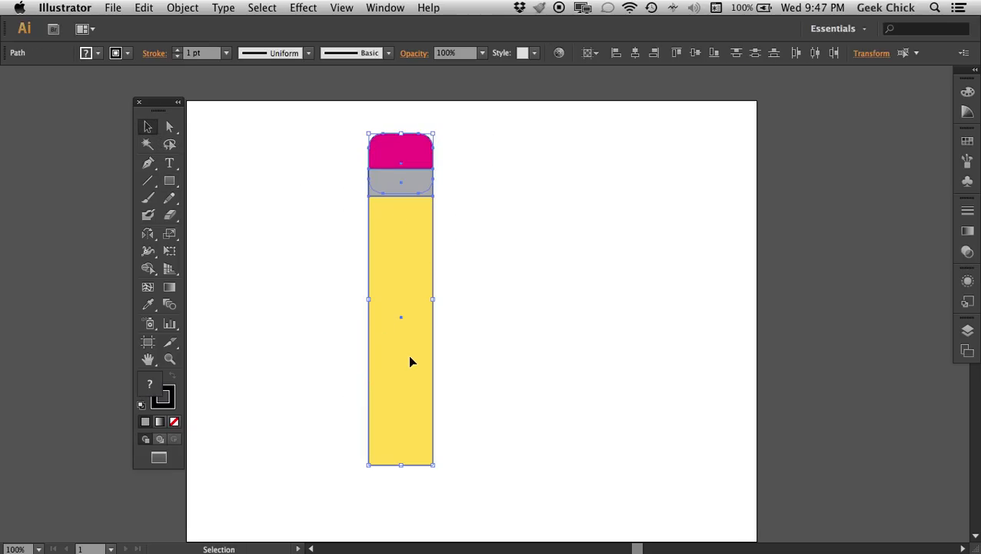
drag(401, 319, 404, 296)
click(464, 333)
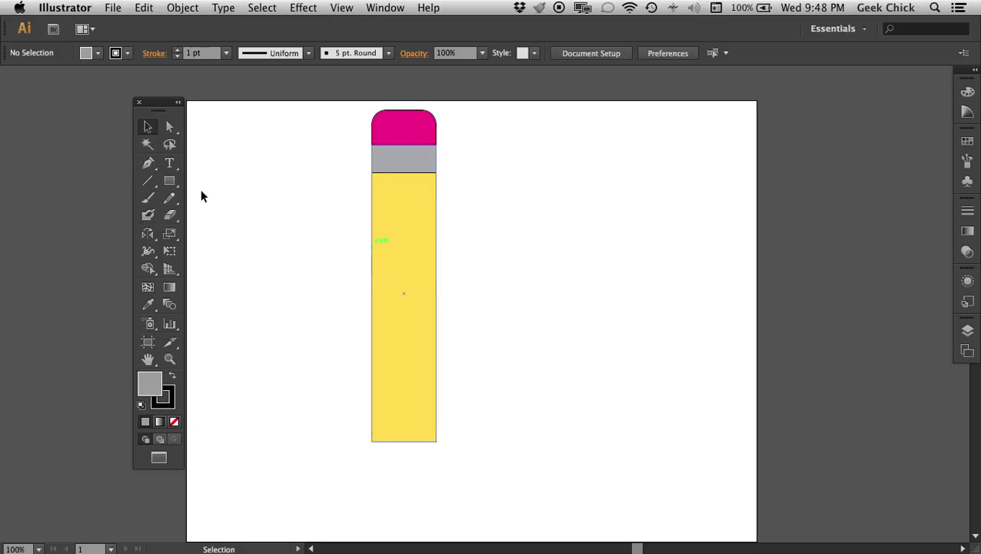
- Draw a hexagon about 3.1 cm wide centred on the yellow rectangle's lower edge, with side corners meeting the rectangle's lower corners
click(178, 185)
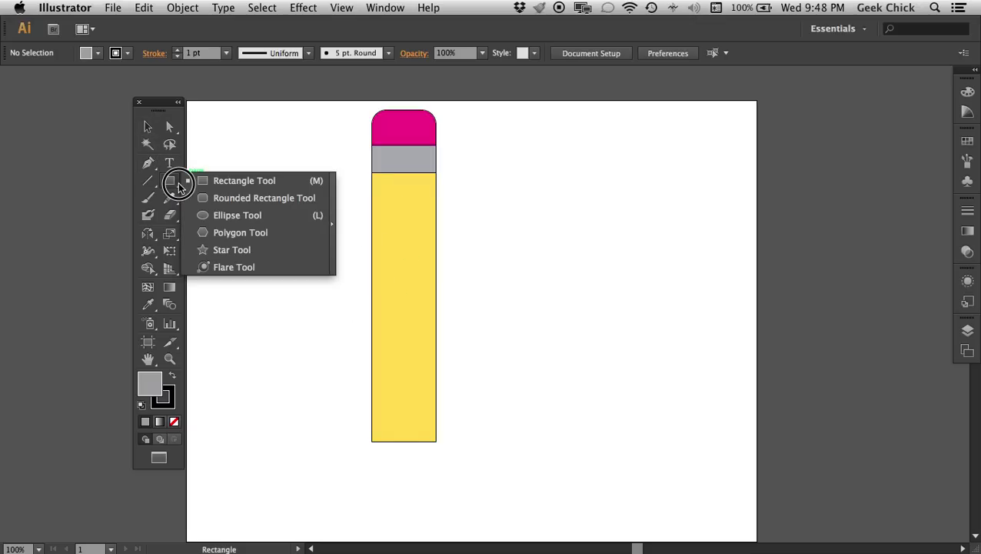
drag(178, 185, 253, 230)
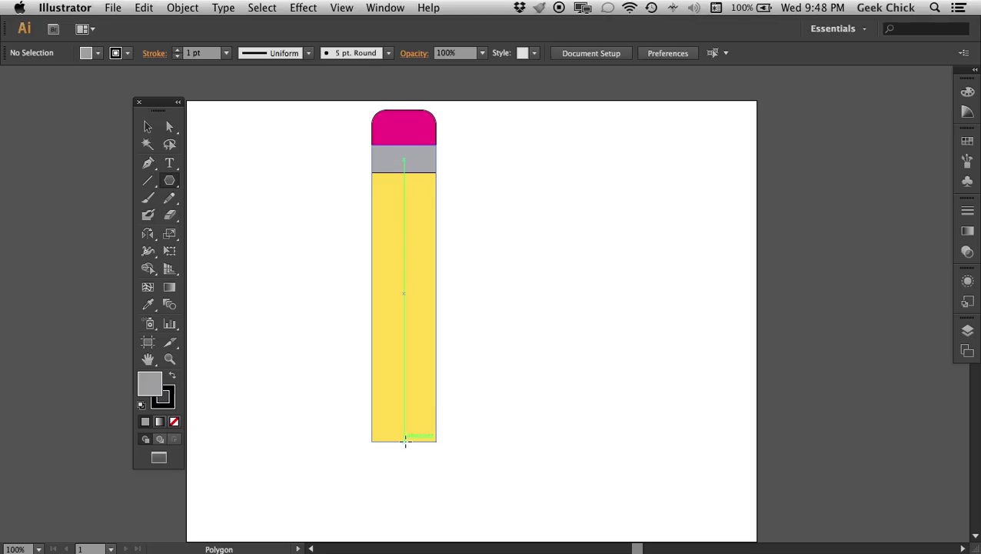
drag(406, 440, 437, 421)
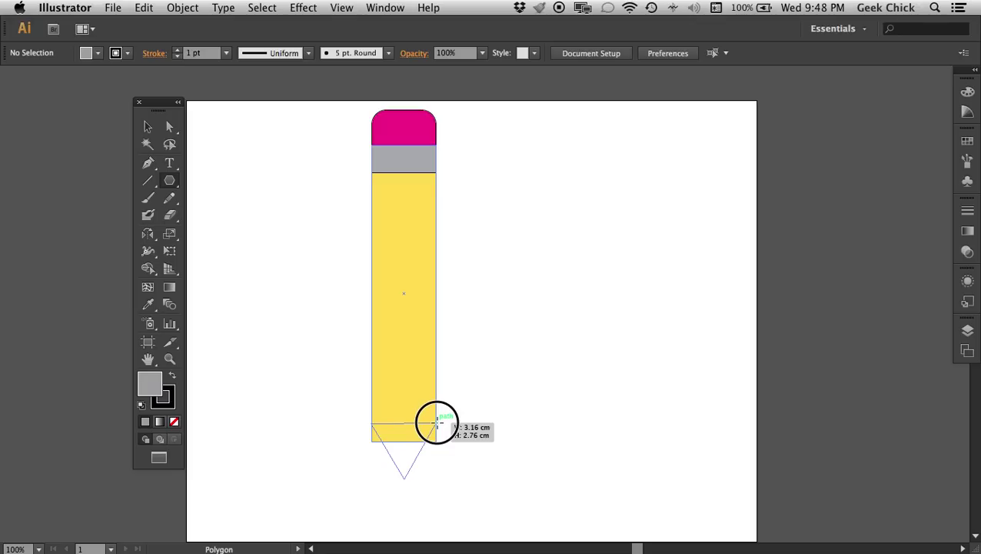
key(Up)
key(Up)
key(Up)
key(Up)
drag(437, 421, 437, 441)
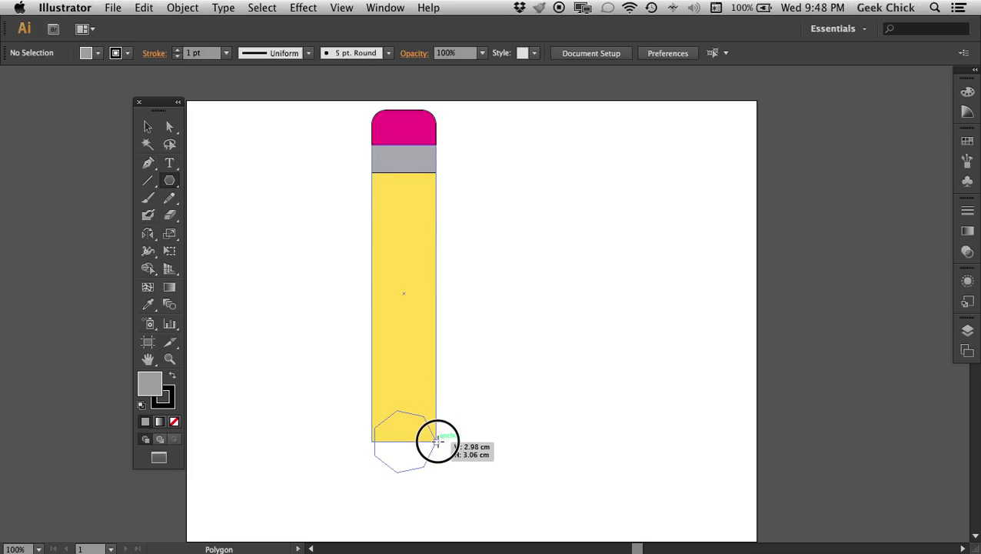
key(Up)
drag(438, 441, 437, 441)
key(Up)
key(Up)
key(Up)
key(Up)
key(Up)
key(Down)
key(Down)
key(Up)
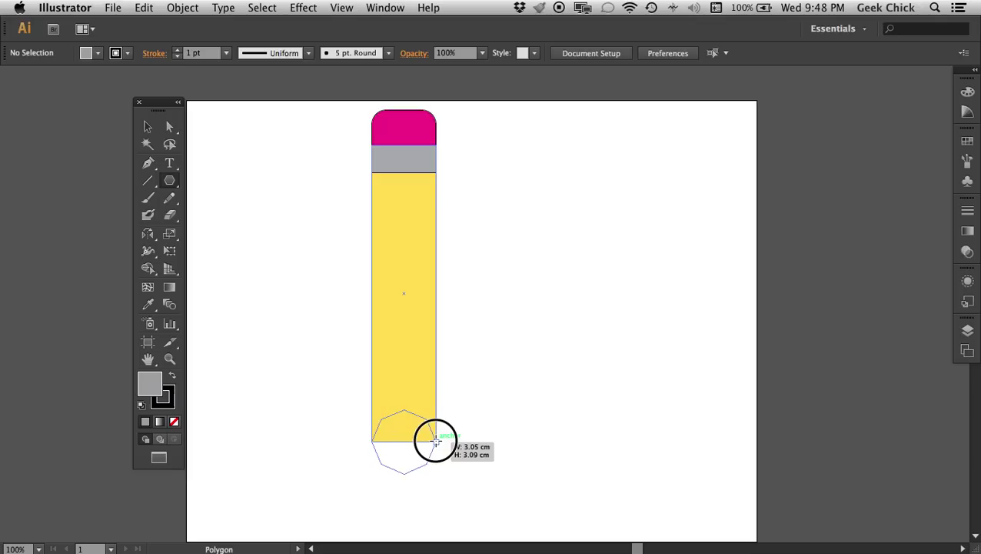
key(Up)
mouse_move(436, 441)
mouse_down()
mouse_move(438, 409)
mouse_move(436, 441)
mouse_up()
key(Up)
key(Down)
key(Down)
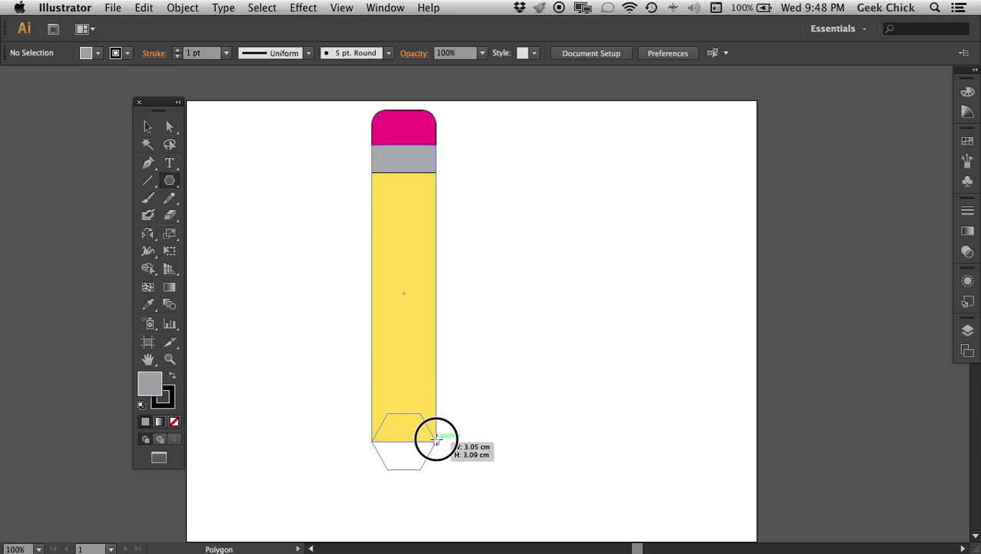
drag(436, 441, 436, 439)
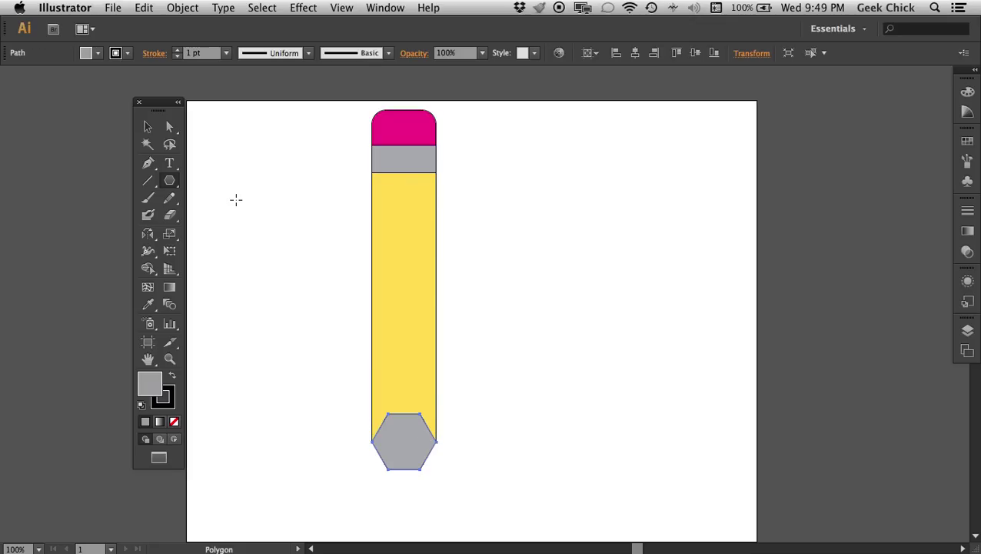
- Fill the hexagon with light brown, send it to the back behind the yellow body, and deselect it
click(99, 54)
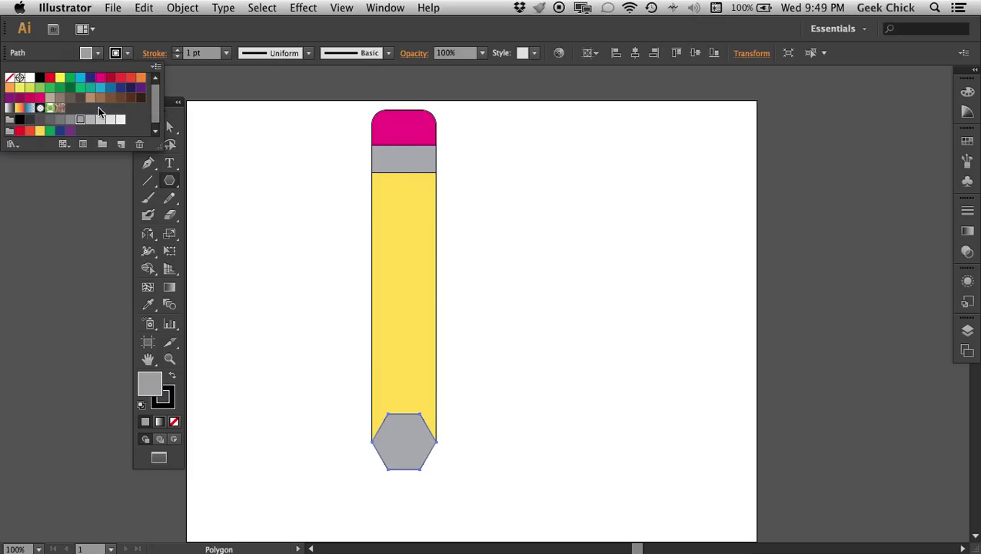
click(92, 98)
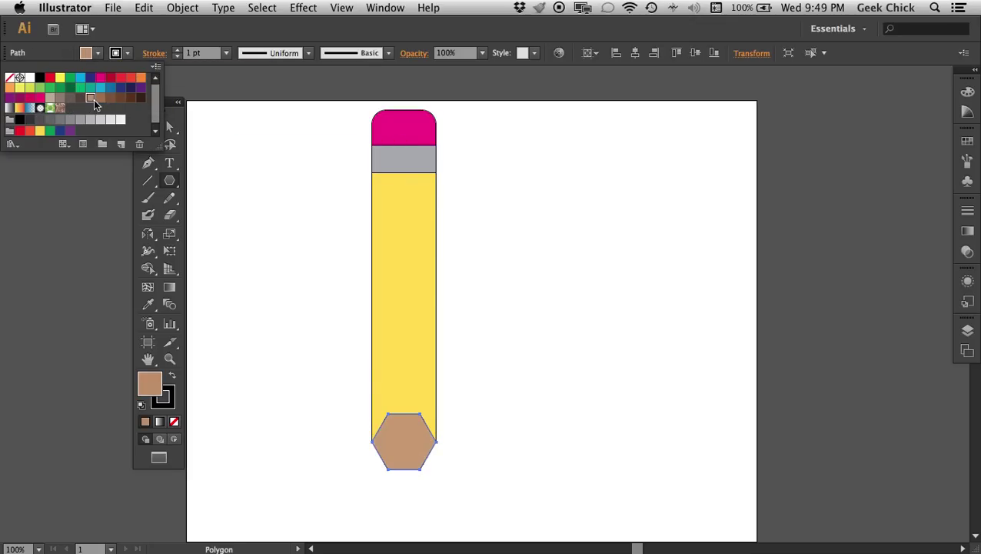
right_click(405, 442)
mouse_move(445, 522)
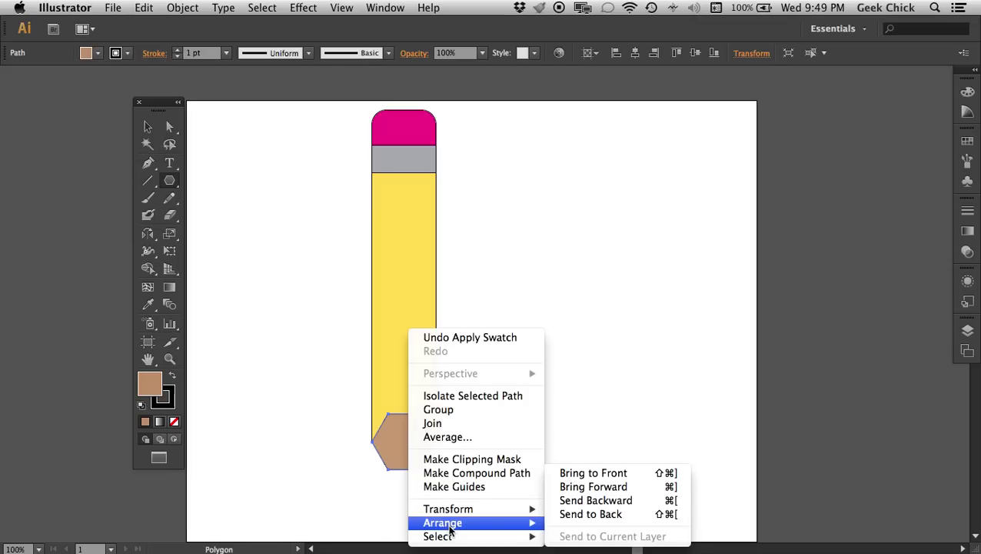
click(606, 515)
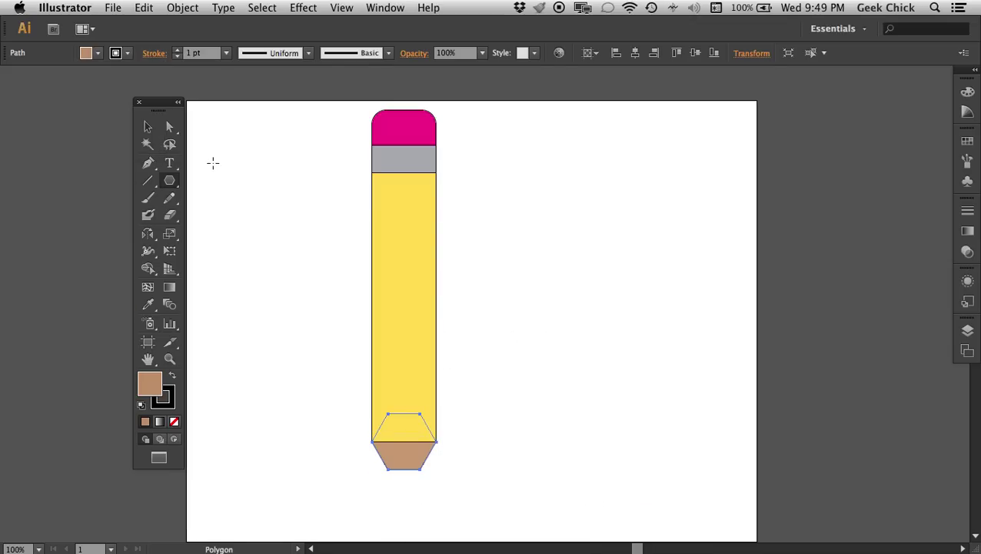
click(147, 127)
click(312, 493)
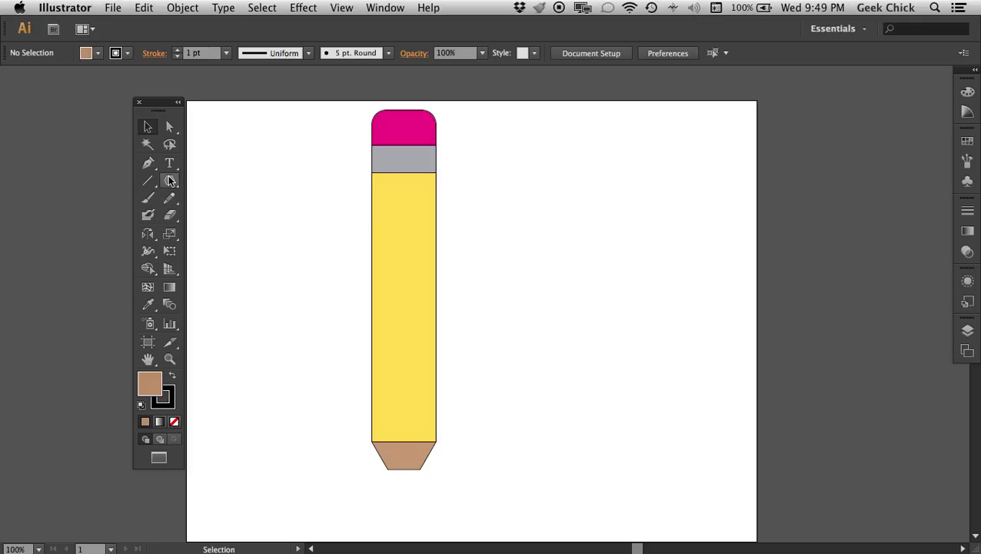
- Draw a four-sided polygon as a diamond centred on the brown hexagon's lower edge, matching that edge's width, and fill it with black
drag(169, 180, 232, 249)
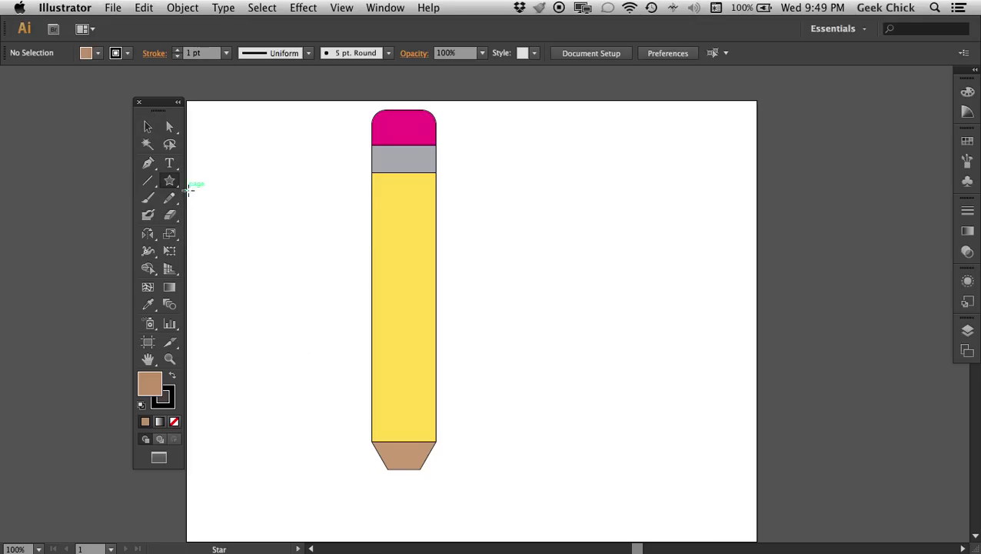
drag(182, 190, 230, 232)
mouse_move(404, 441)
mouse_down()
mouse_move(403, 471)
mouse_move(420, 468)
mouse_up()
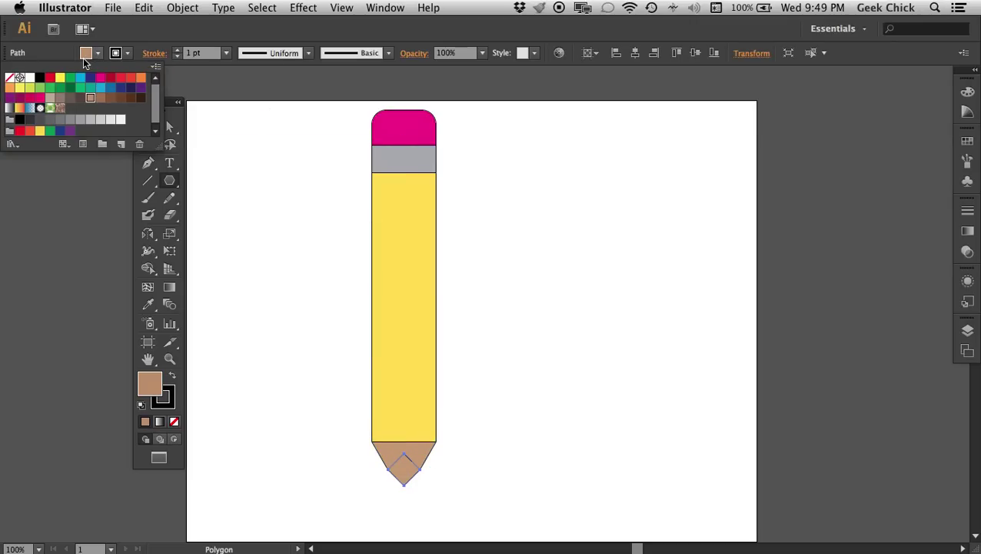
click(40, 77)
click(459, 500)
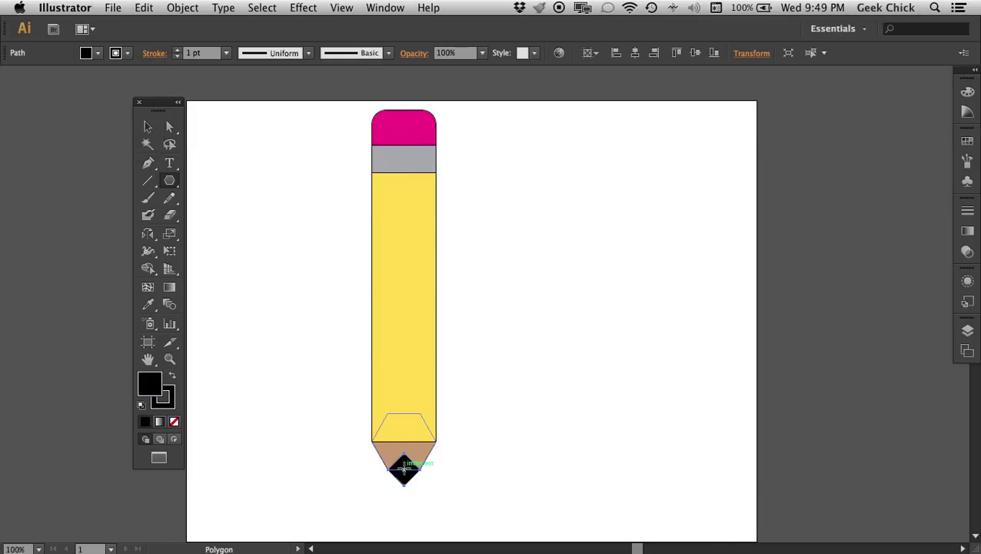
- Send the black diamond to the back so only its pointed lower half shows below the brown shape, and deselect it
key(v)
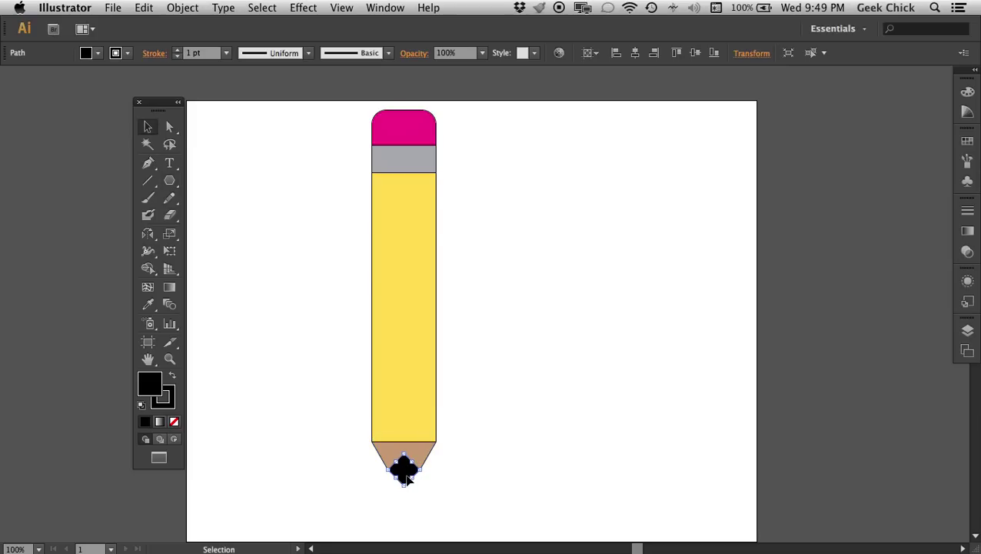
right_click(404, 471)
mouse_move(467, 522)
click(577, 515)
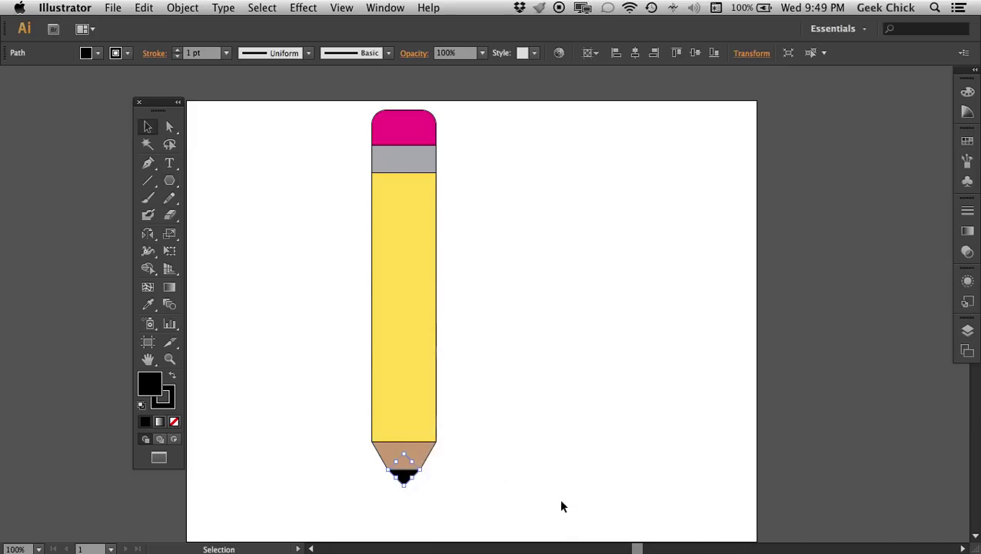
click(527, 484)
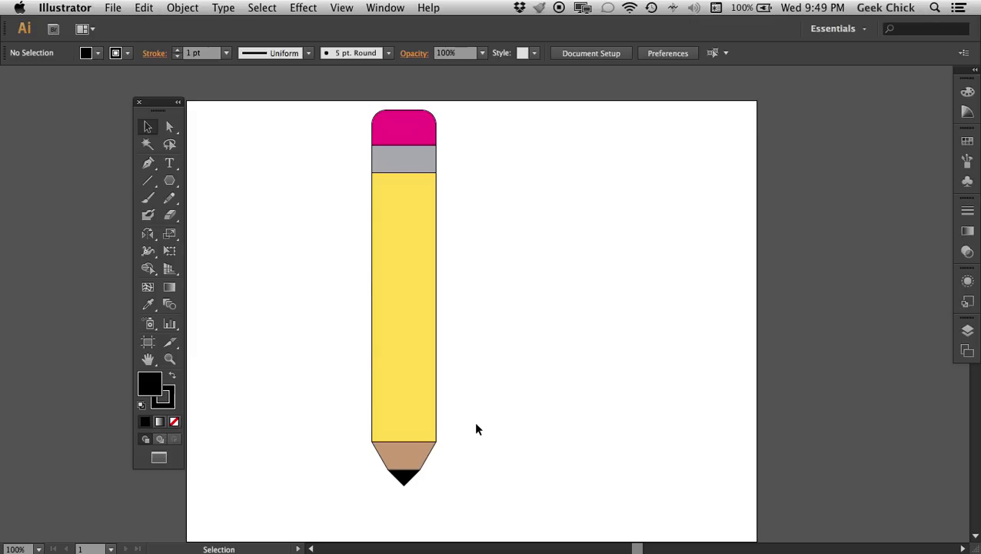
- Move the black diamond's hidden upper anchor point straight down onto the brown shape's lower edge, at Y about 18.03 cm
click(171, 127)
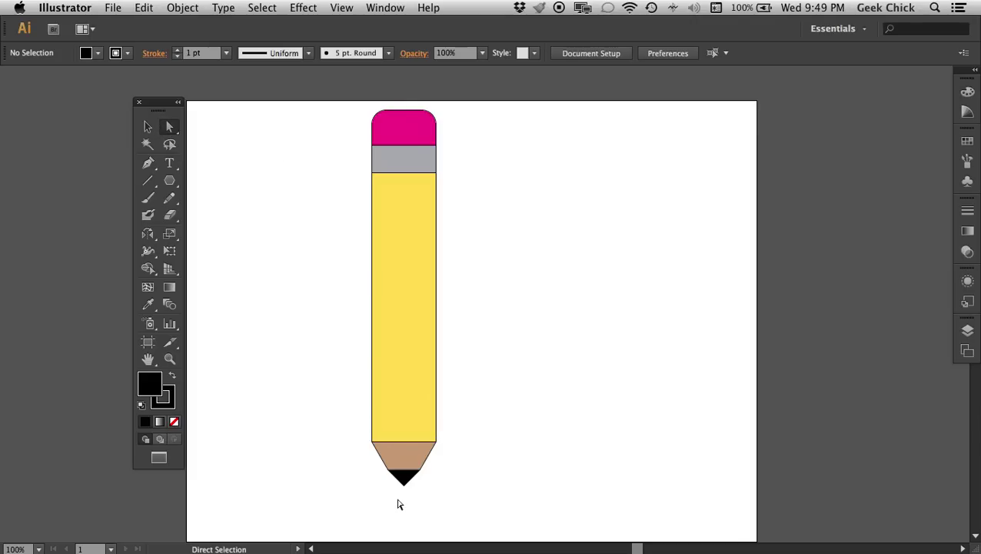
key(super+equal)
key(super+equal)
key(super+equal)
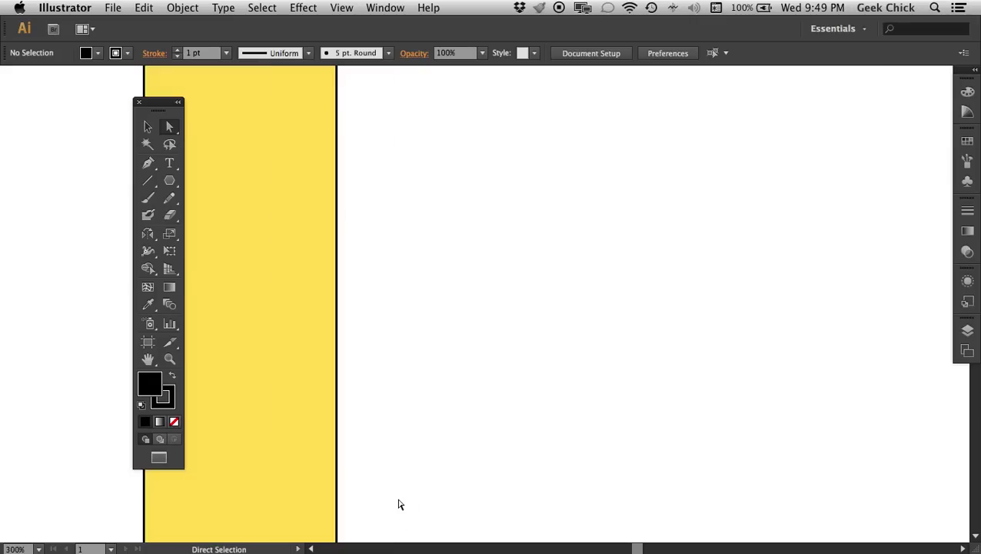
key(space)
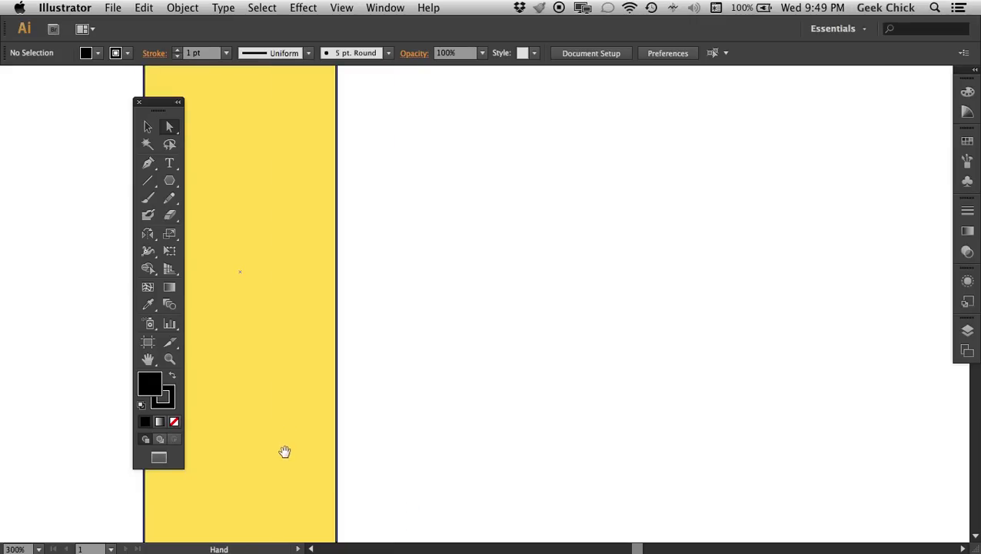
mouse_move(263, 517)
mouse_down()
mouse_move(291, 471)
mouse_move(317, 372)
mouse_move(330, 247)
mouse_up()
drag(336, 405, 354, 366)
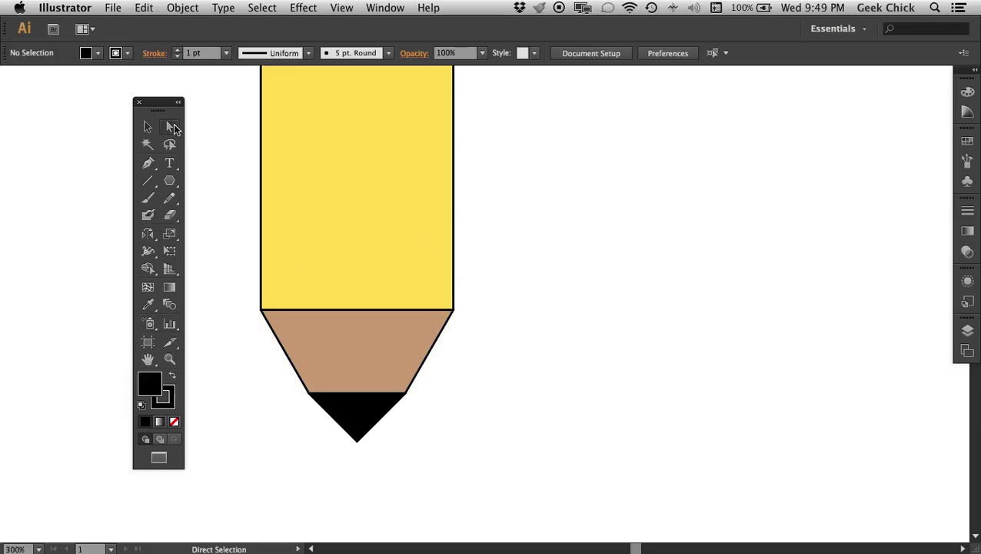
click(356, 442)
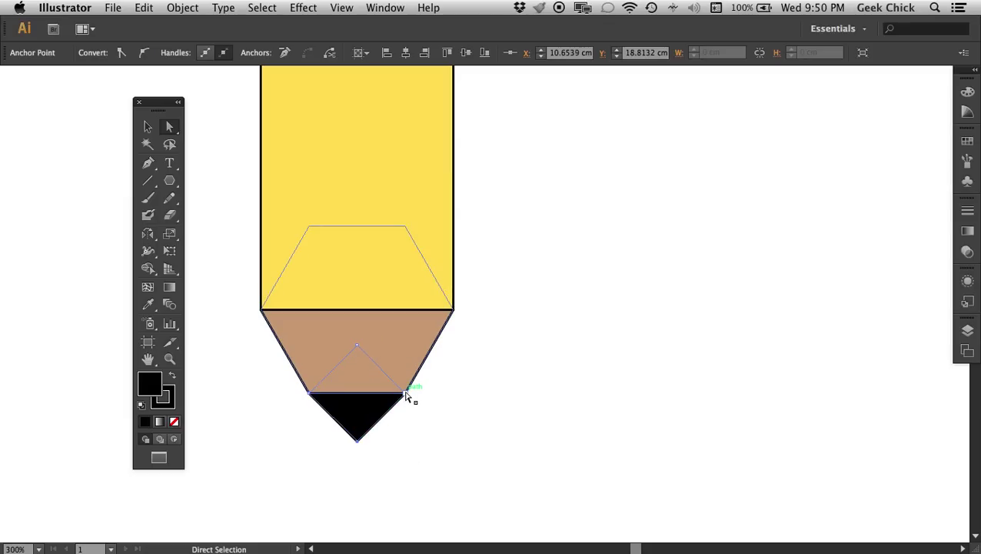
click(358, 345)
drag(358, 348, 357, 393)
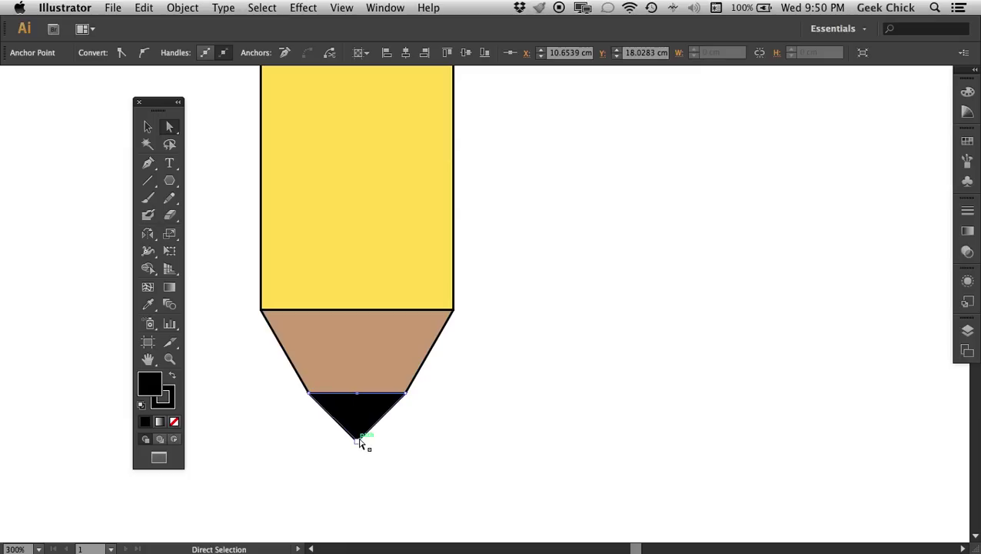
- Lengthen the black tip by moving its lowest anchor point down to Y about 19.43 cm, continuing the brown shape's slopes, and deselect it
drag(358, 443, 356, 478)
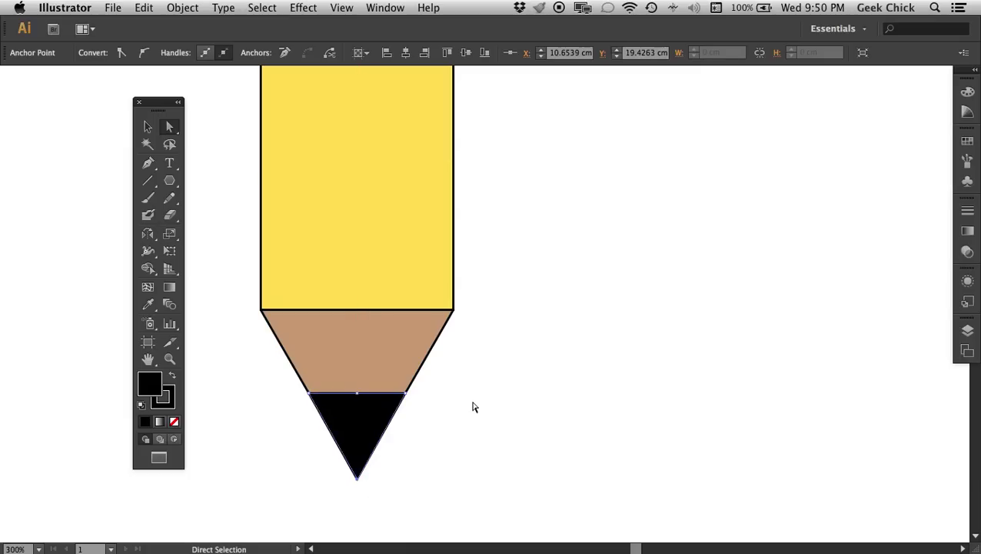
key(super+shift+a)
key(super+minus)
key(super+minus)
key(super+minus)
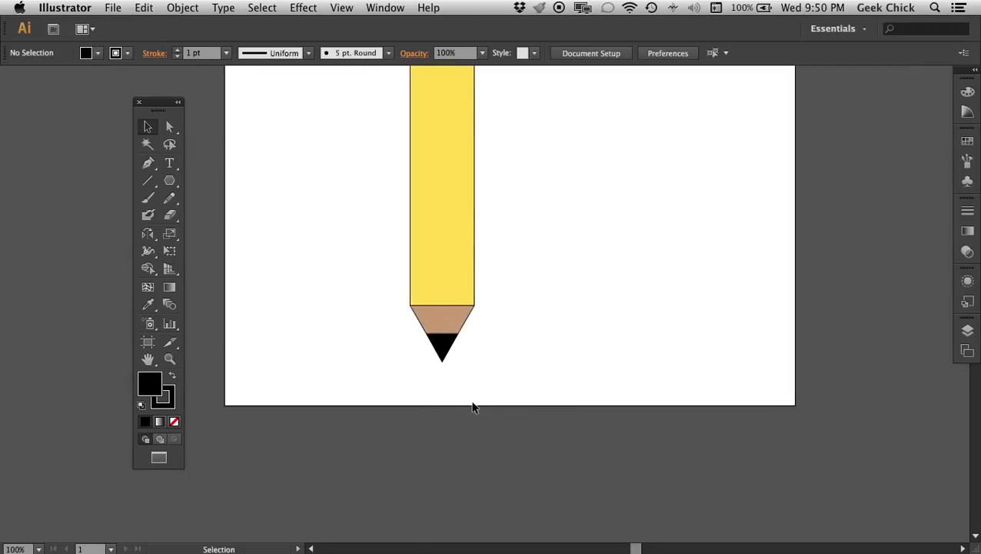
mouse_move(544, 274)
mouse_down()
mouse_move(504, 340)
mouse_move(494, 296)
mouse_up()
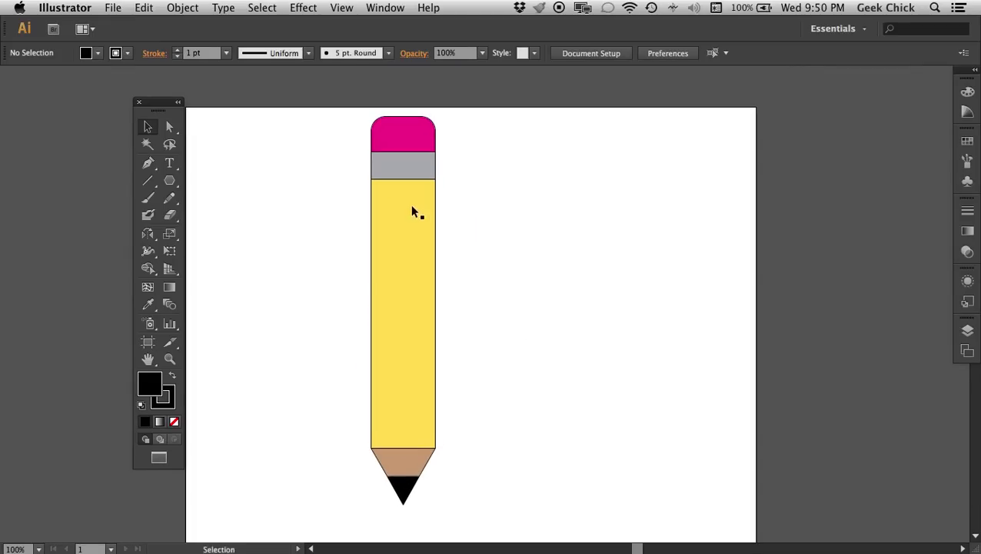
- Draw a vertical line with the Line Segment tool down the yellow body's left part, from the gray band to the brown wood
click(149, 185)
click(200, 181)
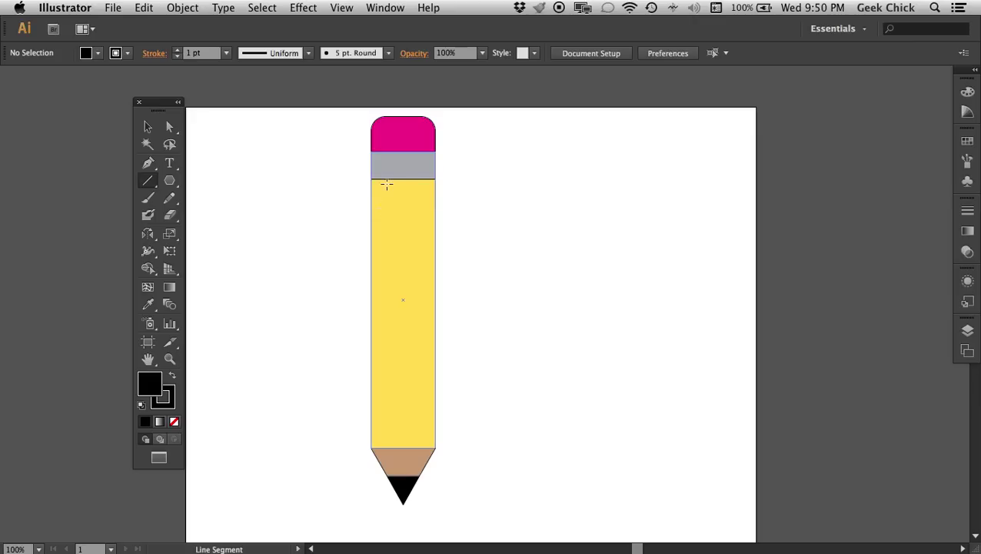
drag(387, 179, 389, 447)
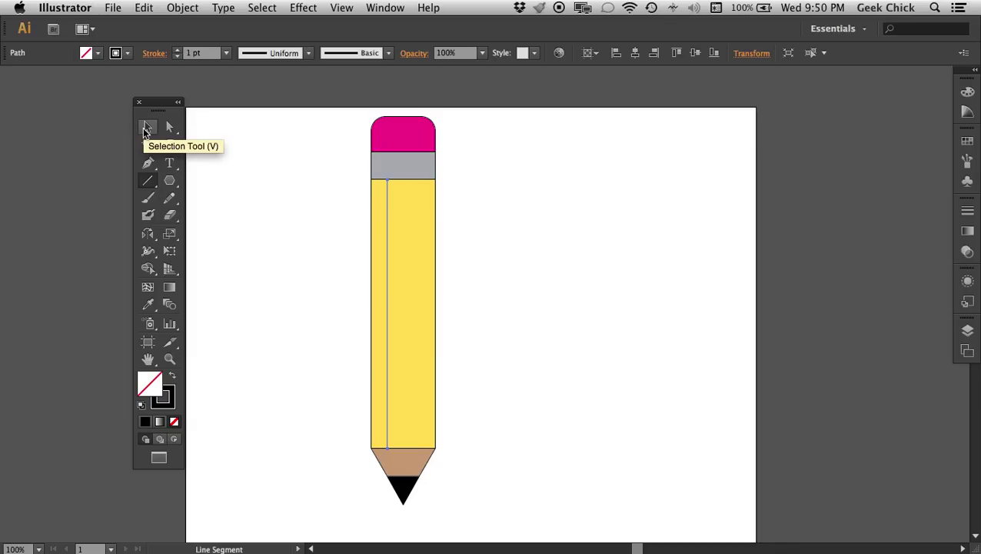
- Try duplicating the vertical line 1.57 cm to the right on the yellow body, and delete the copy
click(146, 130)
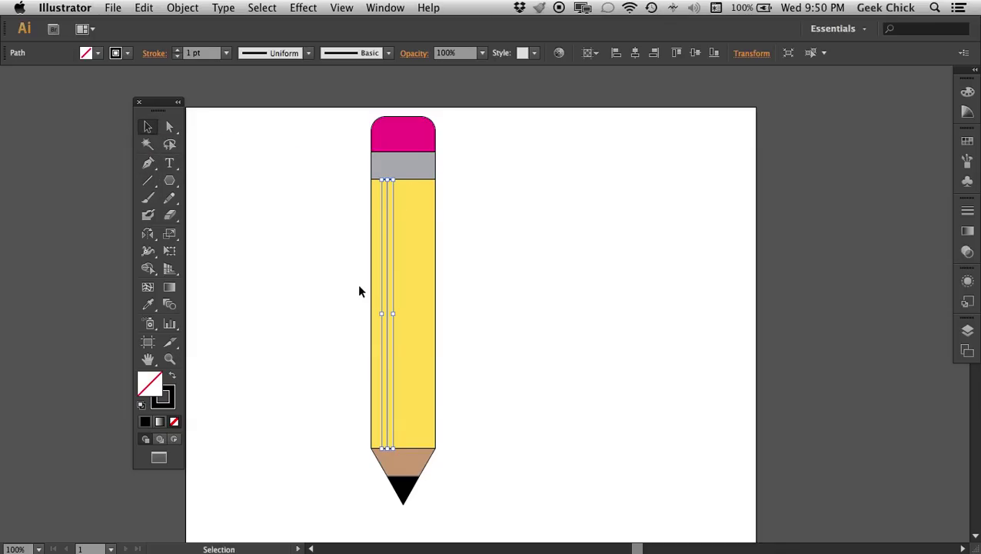
click(387, 284)
drag(389, 261, 420, 263)
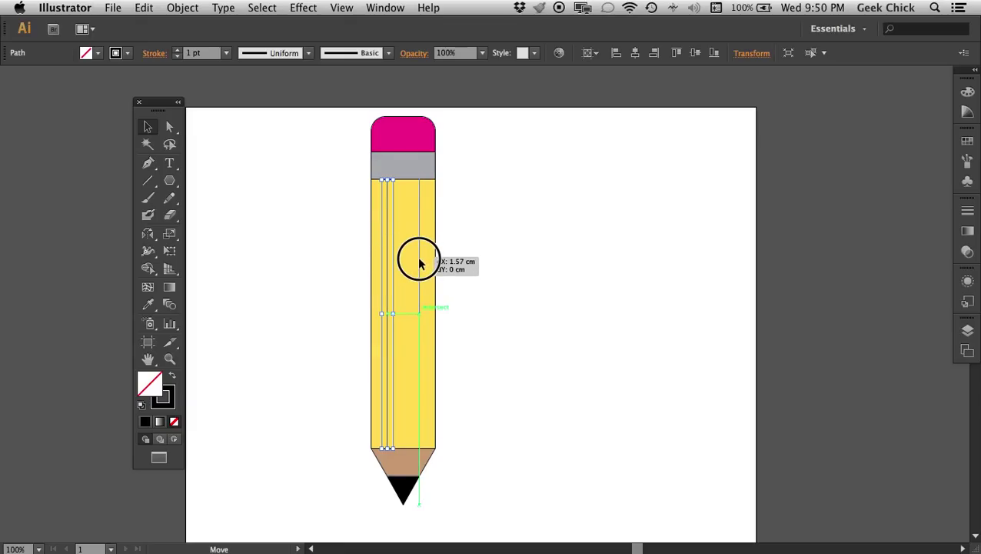
key(alt)
drag(419, 264, 420, 263)
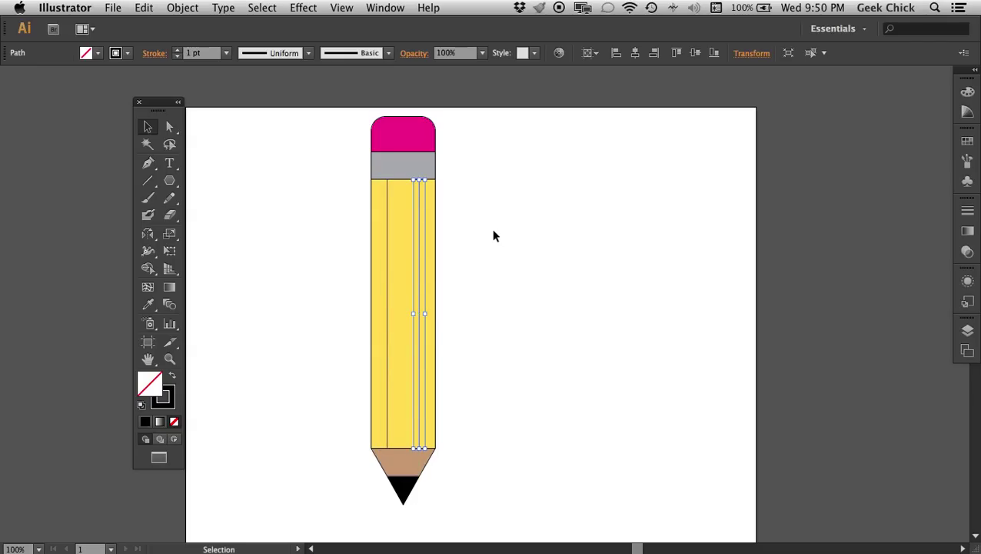
click(502, 234)
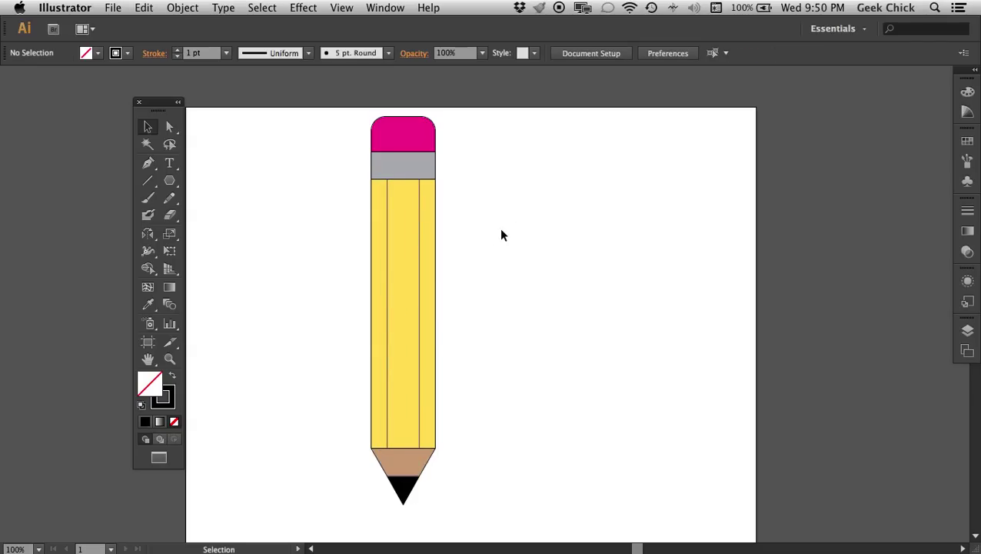
click(421, 223)
key(Delete)
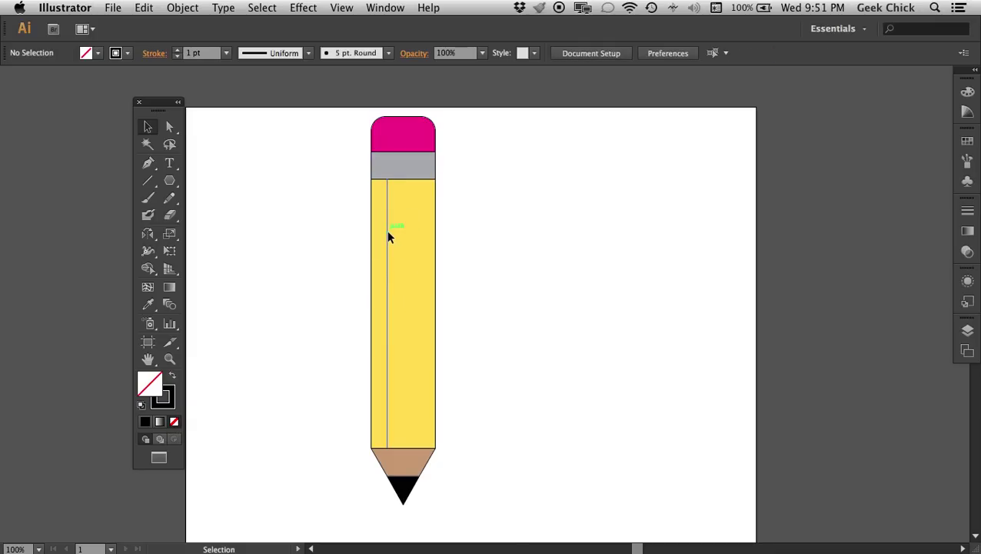
- Place a horizontally constrained copy of the vertical line 1.57 cm to the right on the yellow body, and deselect it
click(389, 233)
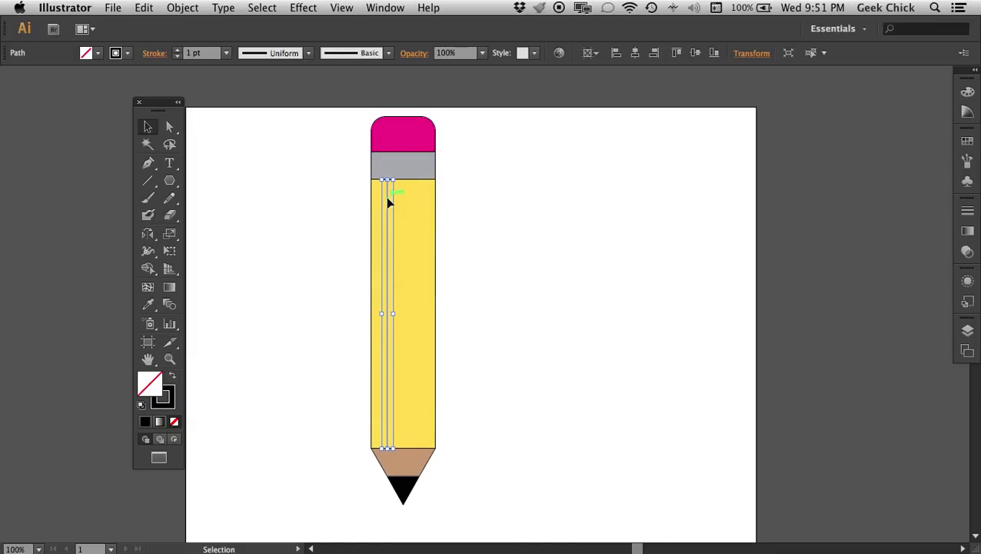
drag(389, 202, 418, 201)
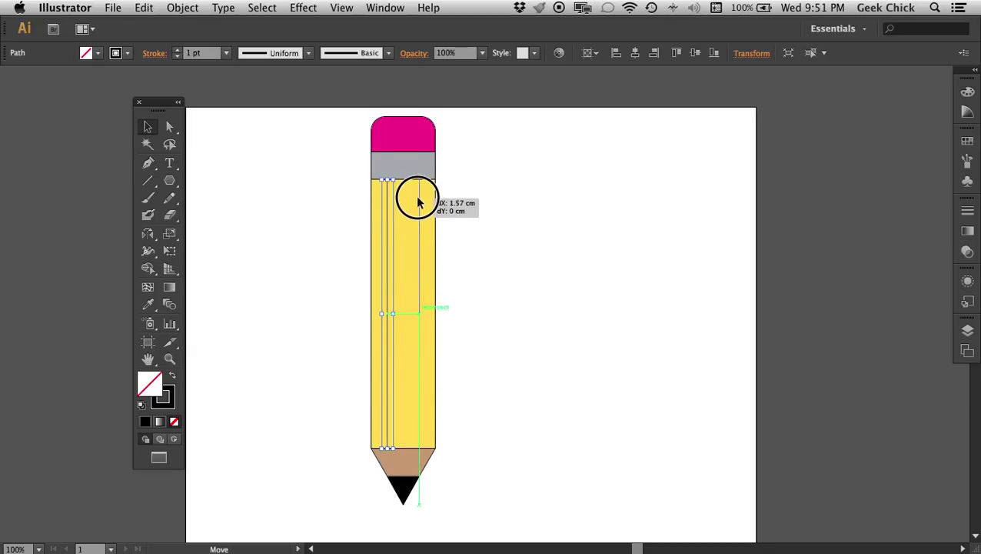
drag(418, 202, 419, 202)
key(alt)
key(shift)
mouse_move(418, 201)
mouse_down()
mouse_move(498, 209)
mouse_move(280, 213)
mouse_move(502, 230)
mouse_move(334, 236)
mouse_move(342, 182)
mouse_move(319, 129)
mouse_move(414, 235)
mouse_move(422, 202)
mouse_up()
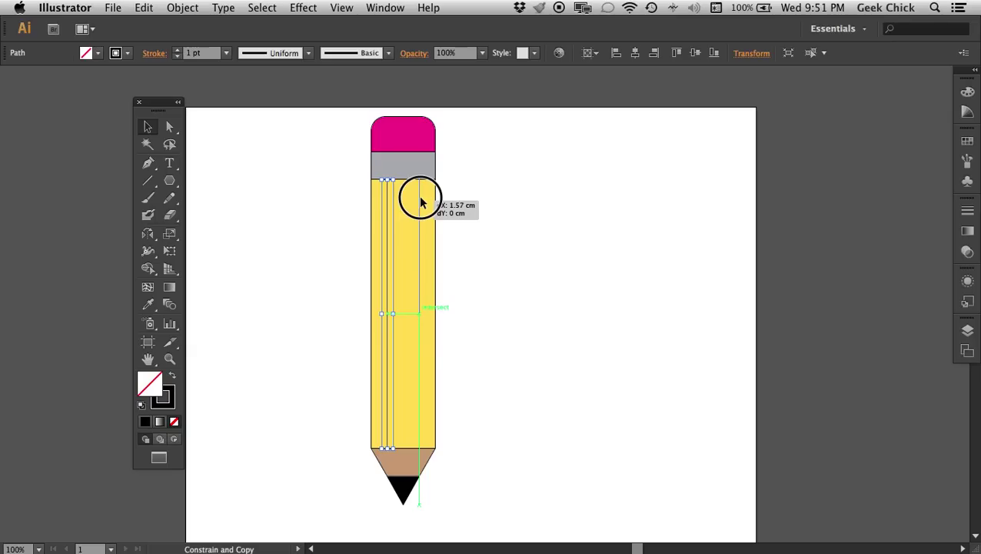
drag(421, 202, 421, 202)
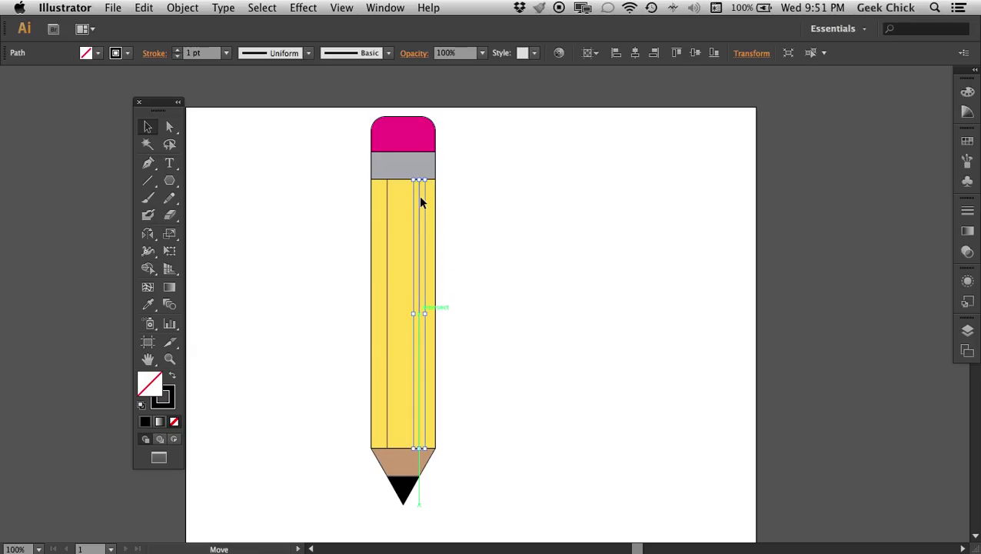
click(478, 194)
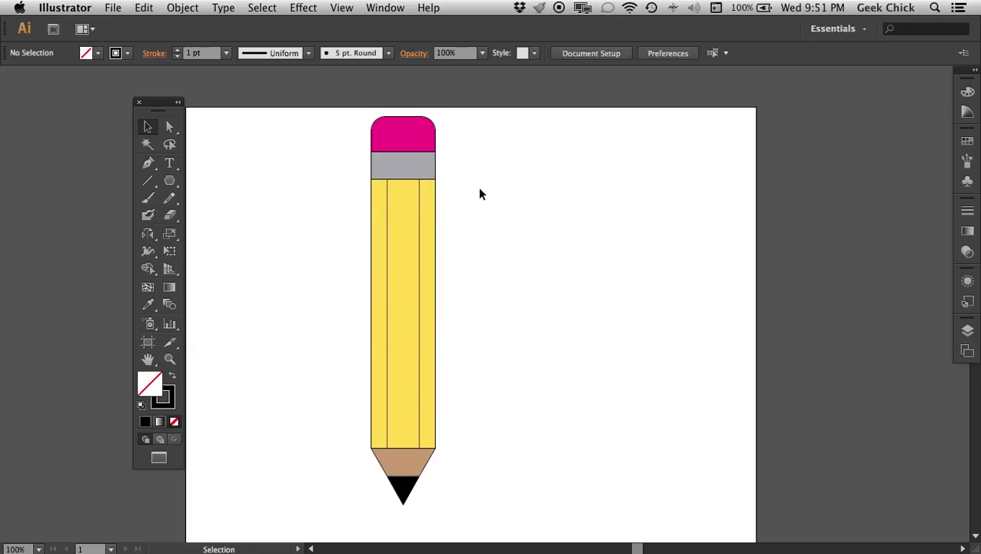
- Nudge the left vertical line on the yellow body slightly to the right, and deselect it
click(417, 237)
click(388, 244)
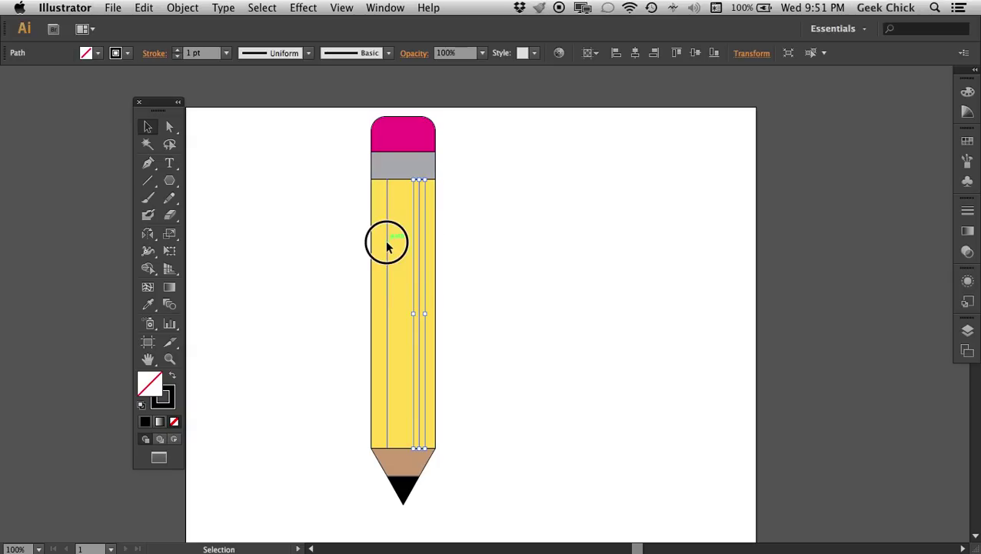
key(Right)
key(Right)
key(Right)
key(Right)
click(503, 227)
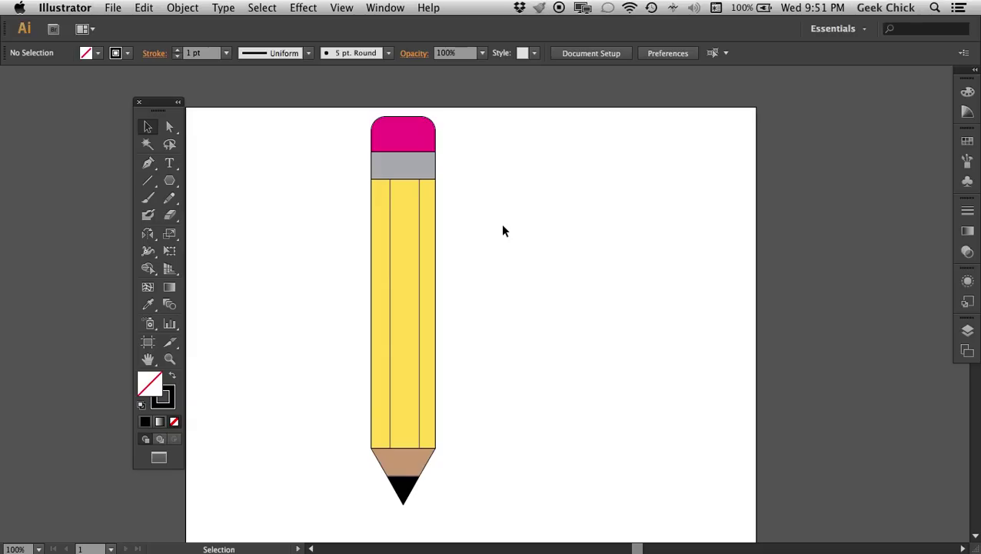
- Try rotating the whole pencil clockwise into a diagonal position, and undo the rotation
mouse_move(501, 127)
mouse_down()
mouse_move(329, 482)
mouse_move(324, 511)
mouse_up()
click(171, 181)
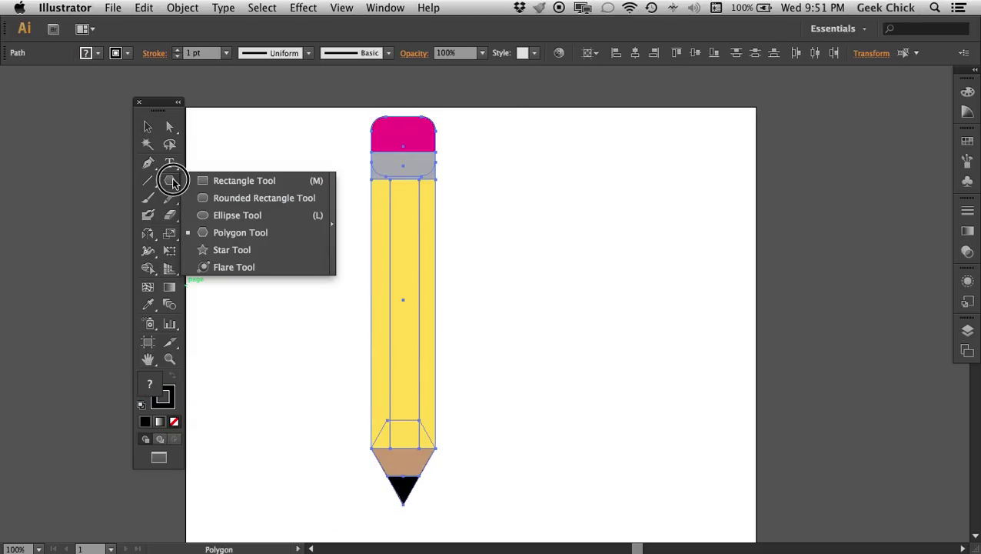
click(223, 180)
click(148, 126)
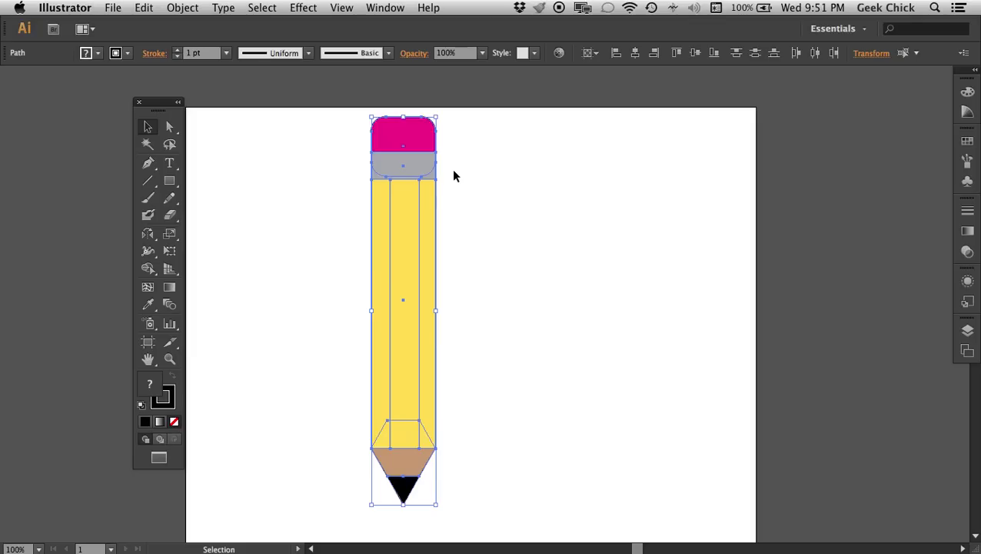
mouse_move(443, 108)
mouse_down()
mouse_move(562, 188)
mouse_move(574, 166)
mouse_up()
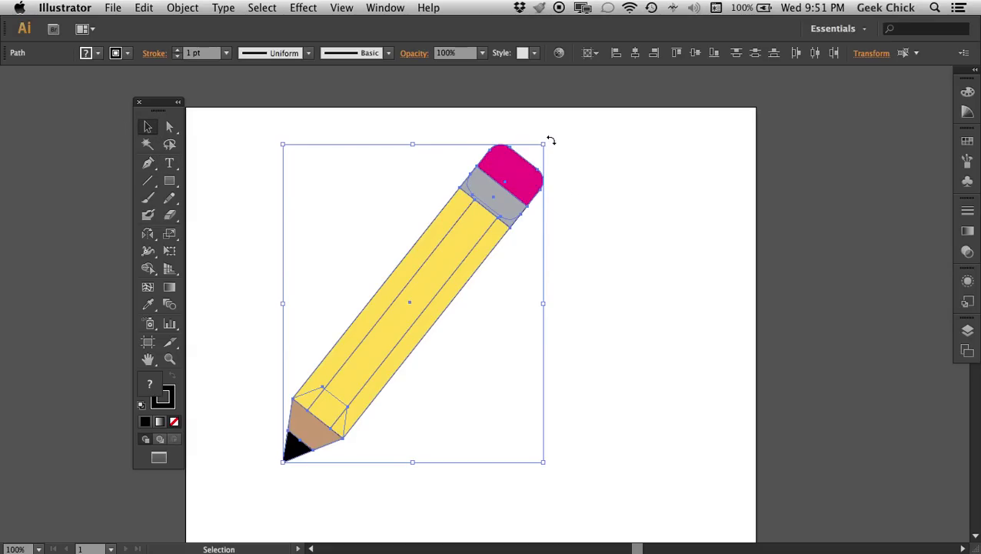
key(super+z)
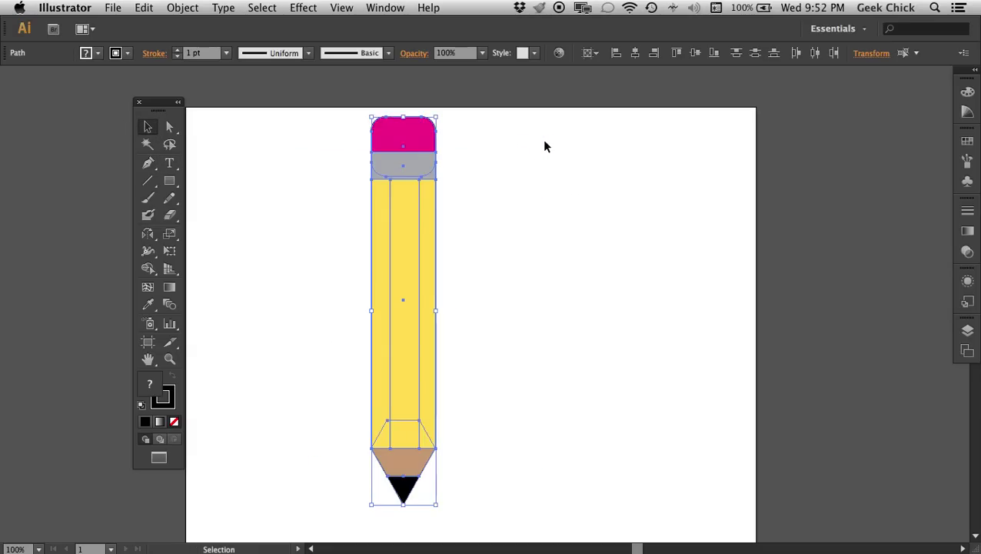
- Shrink the whole pencil slightly, reposition it nearer the artboard's horizontal centre, and deselect it
mouse_move(437, 116)
mouse_down()
mouse_move(358, 271)
mouse_move(370, 356)
mouse_move(439, 304)
mouse_move(410, 276)
mouse_move(333, 500)
mouse_move(342, 491)
mouse_up()
click(455, 269)
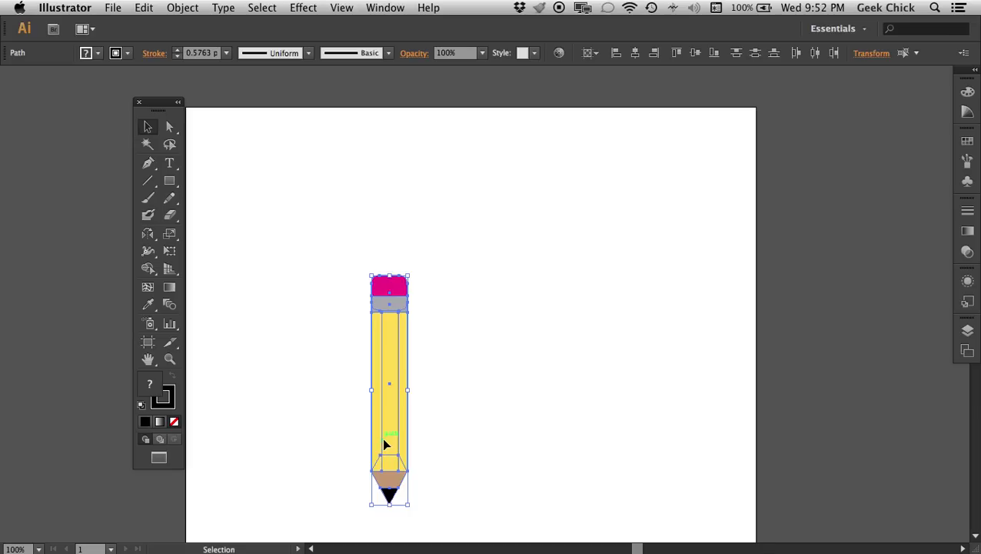
mouse_move(382, 437)
mouse_down()
mouse_move(423, 342)
mouse_move(440, 333)
mouse_up()
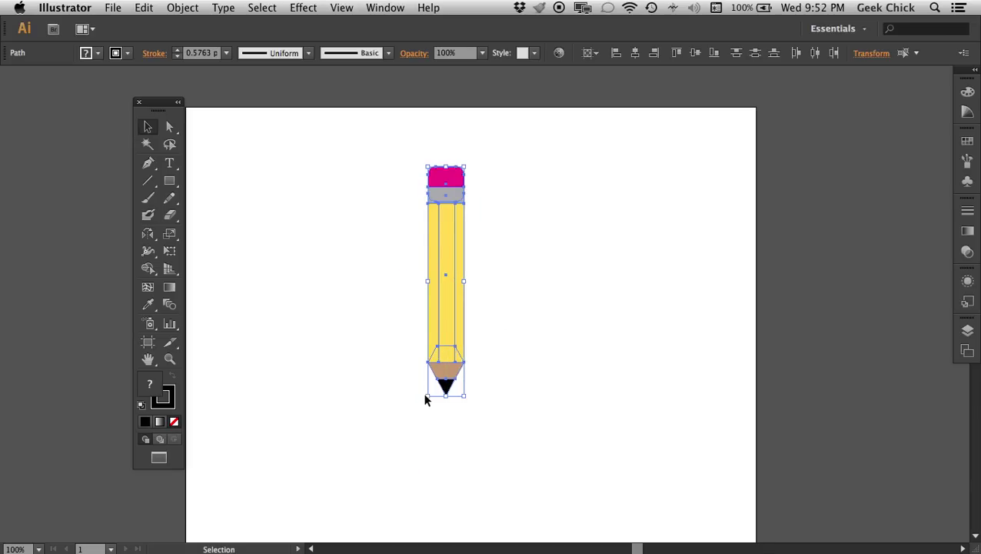
mouse_move(426, 399)
mouse_down()
mouse_move(355, 504)
mouse_move(410, 506)
mouse_up()
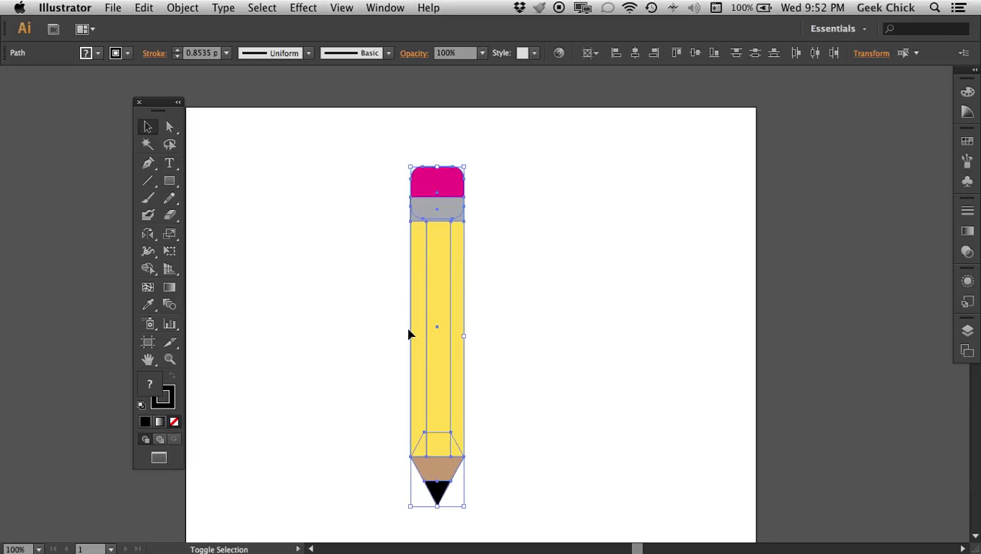
click(358, 236)
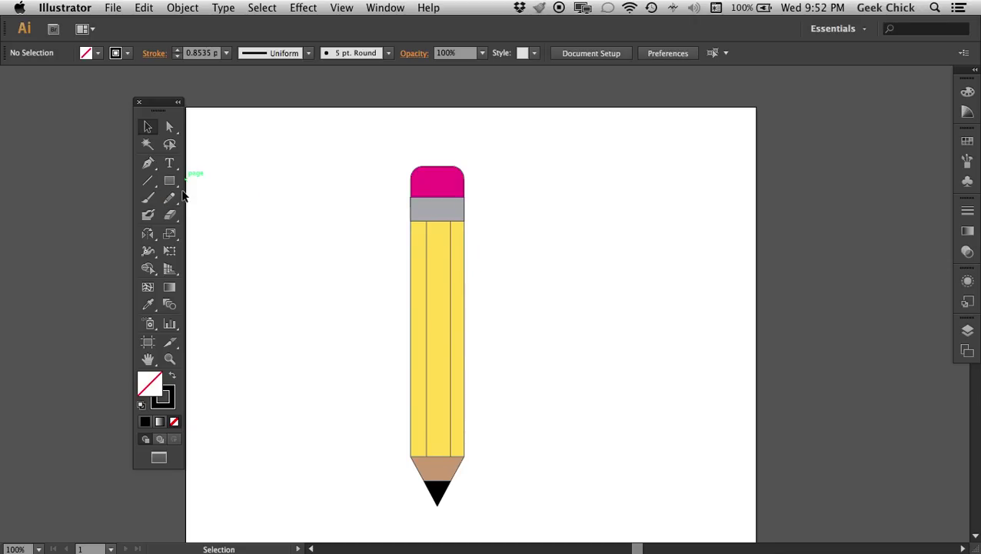
- Examine the yellow body, gray band and magenta eraser as separate shapes, and view the eraser's stacking-order options
click(434, 251)
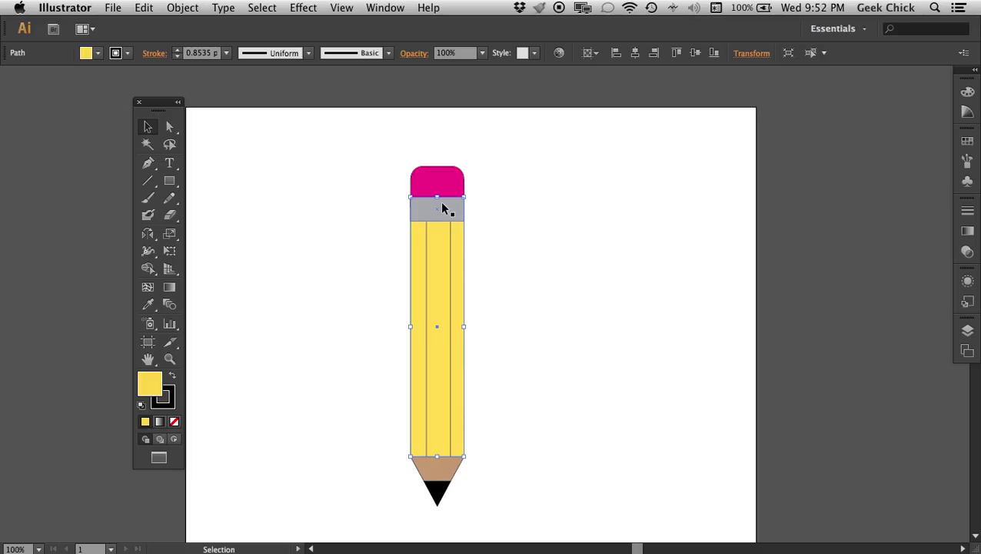
click(442, 213)
click(480, 180)
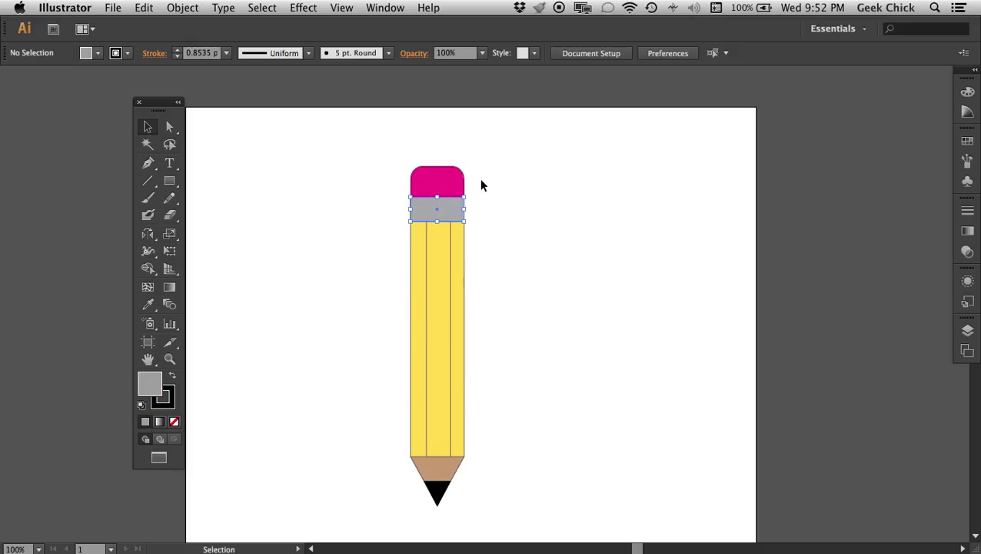
click(452, 183)
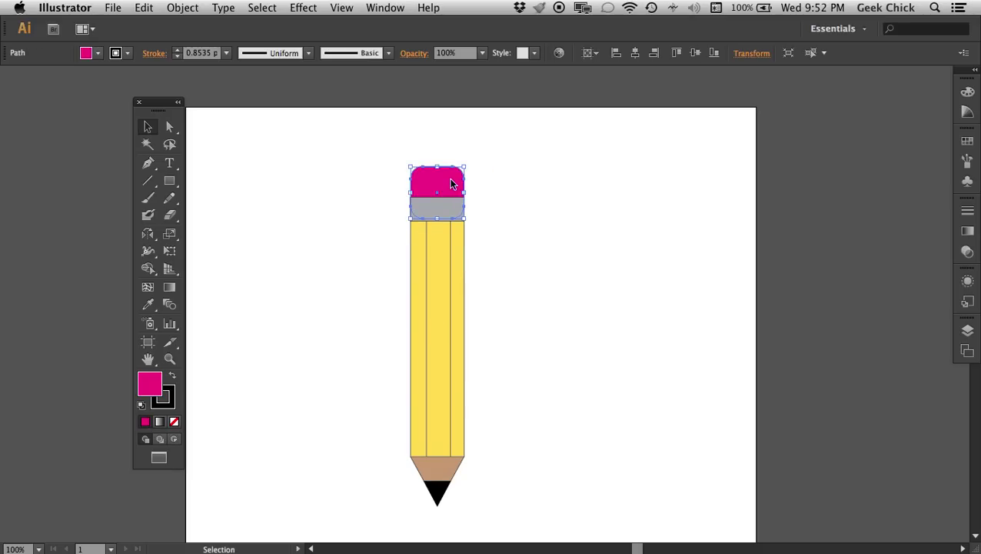
right_click(451, 183)
mouse_move(471, 377)
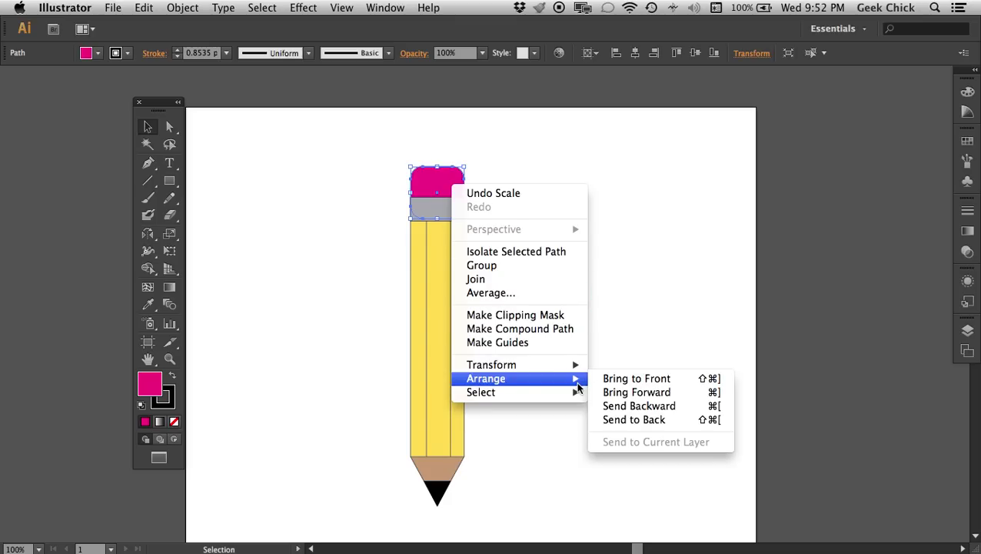
click(652, 326)
click(611, 297)
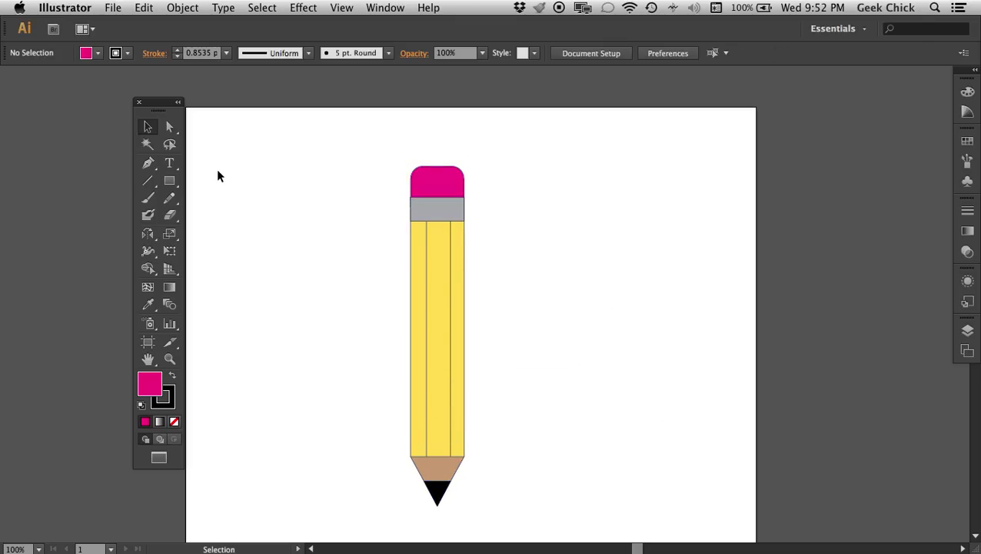
click(171, 128)
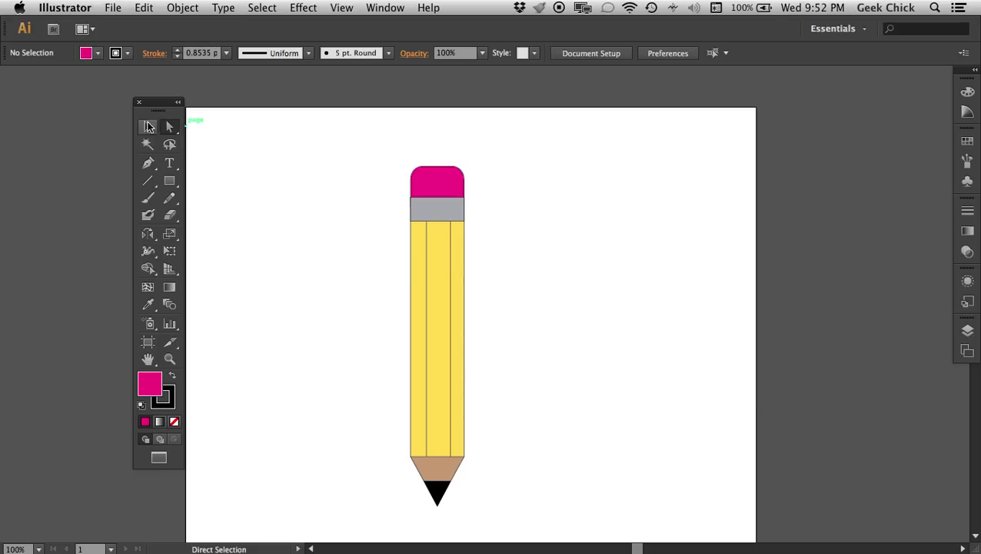
click(147, 127)
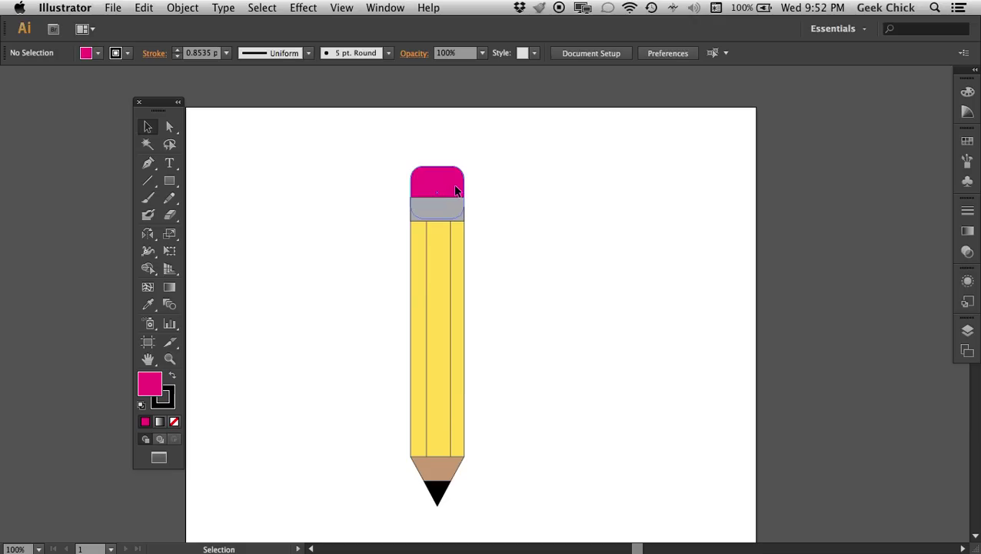
drag(500, 170, 367, 509)
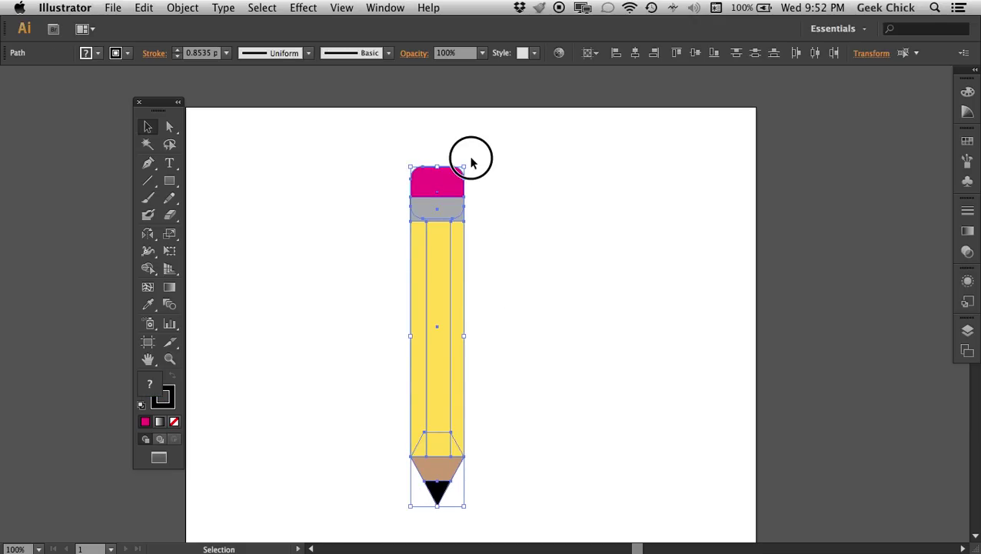
click(471, 161)
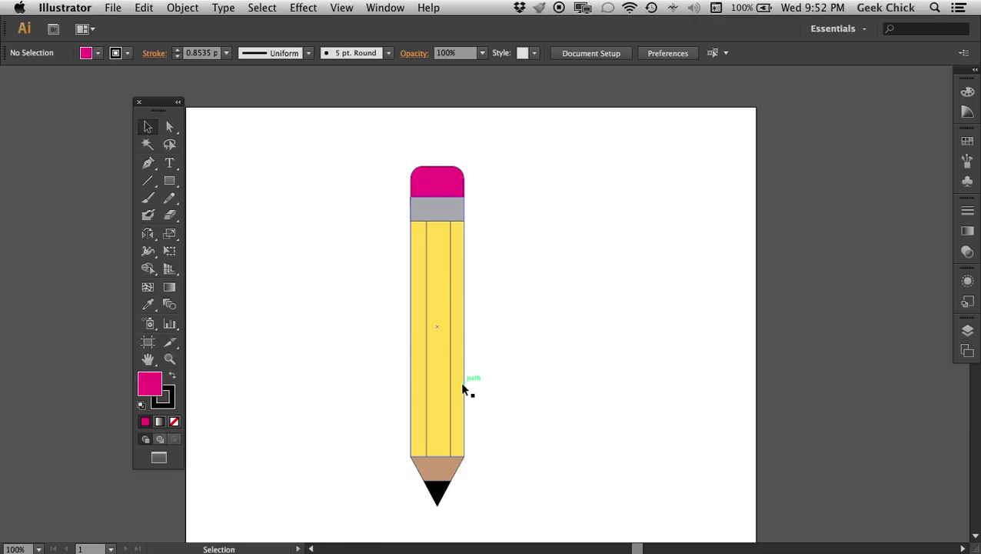